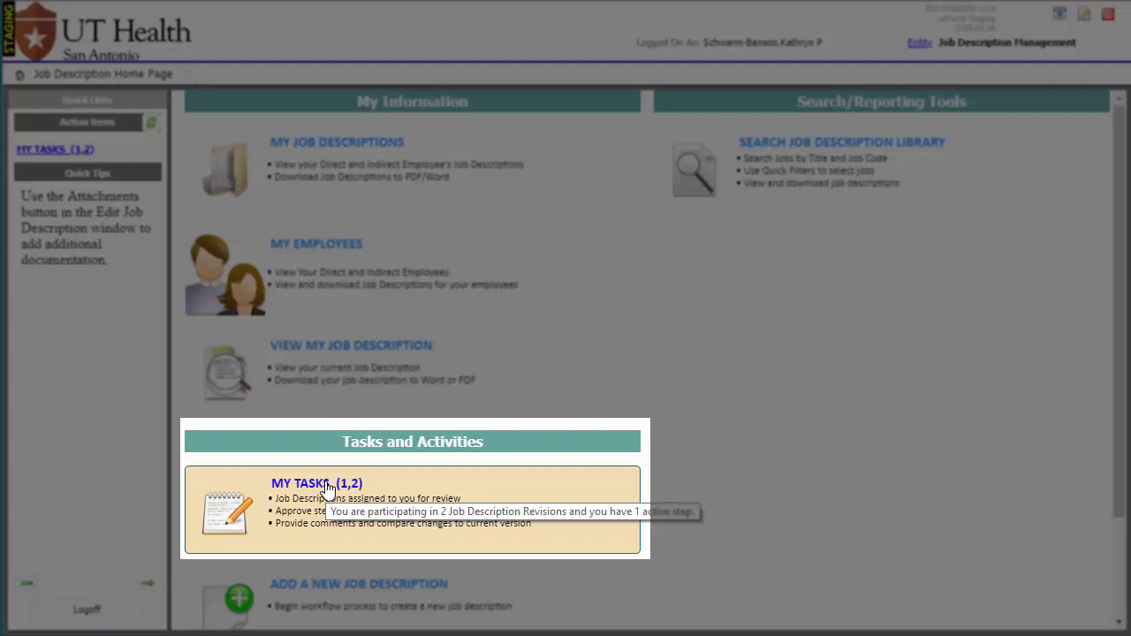
Open the assigned tasks, widen the workflow list, and open the HR Project Manager job description (ID 3094) for editing.
left_click(327, 484)
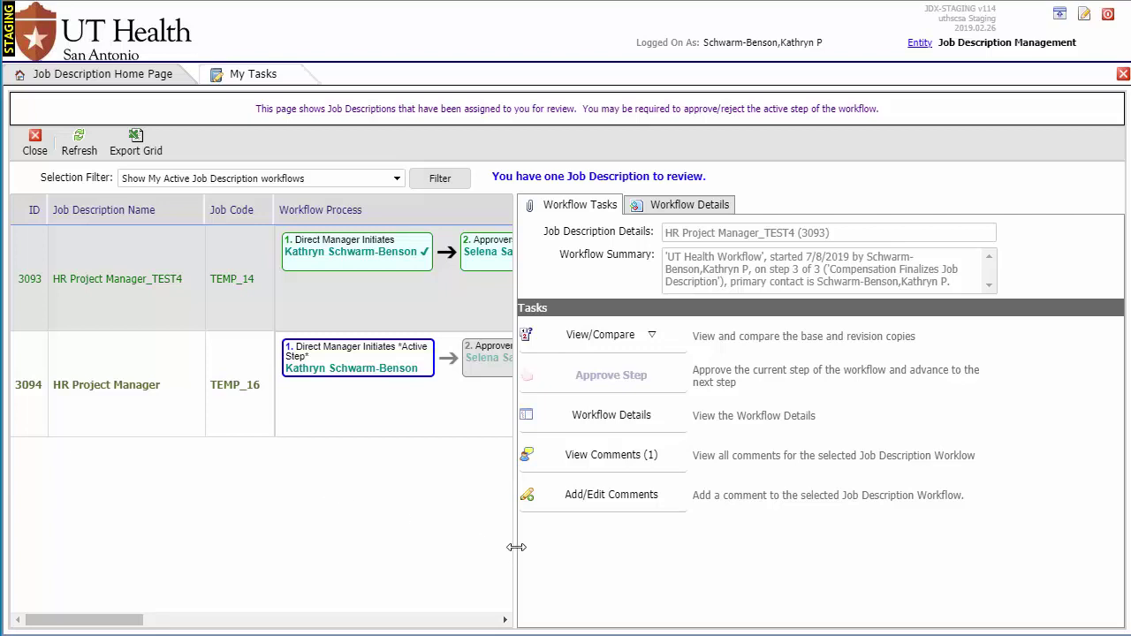
left_click_drag(515, 565, 752, 593)
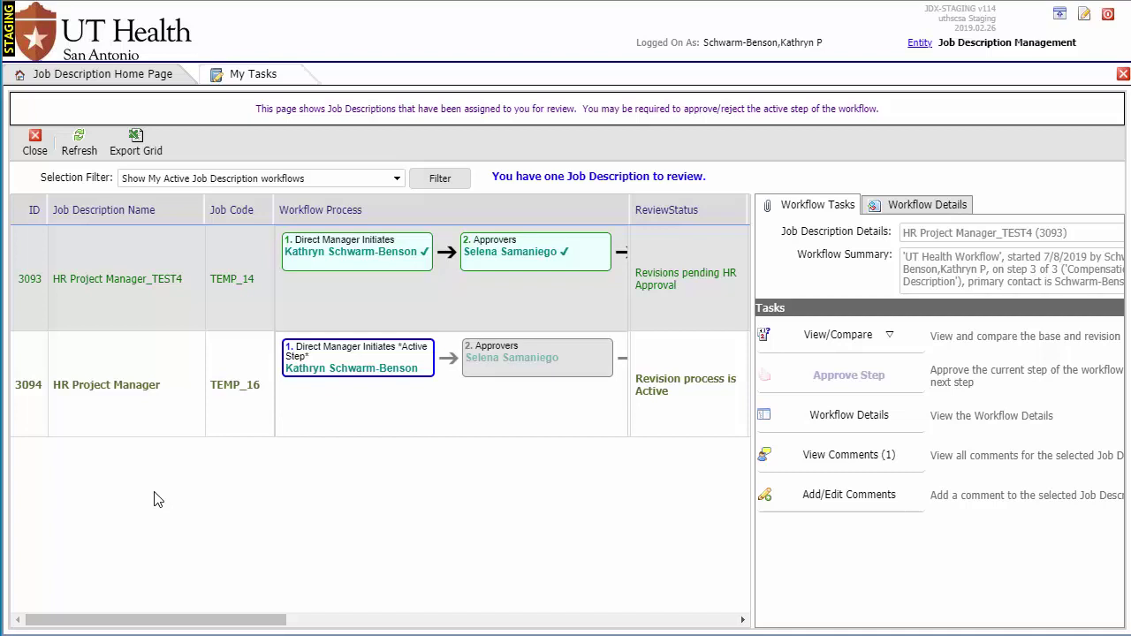
left_click(108, 413)
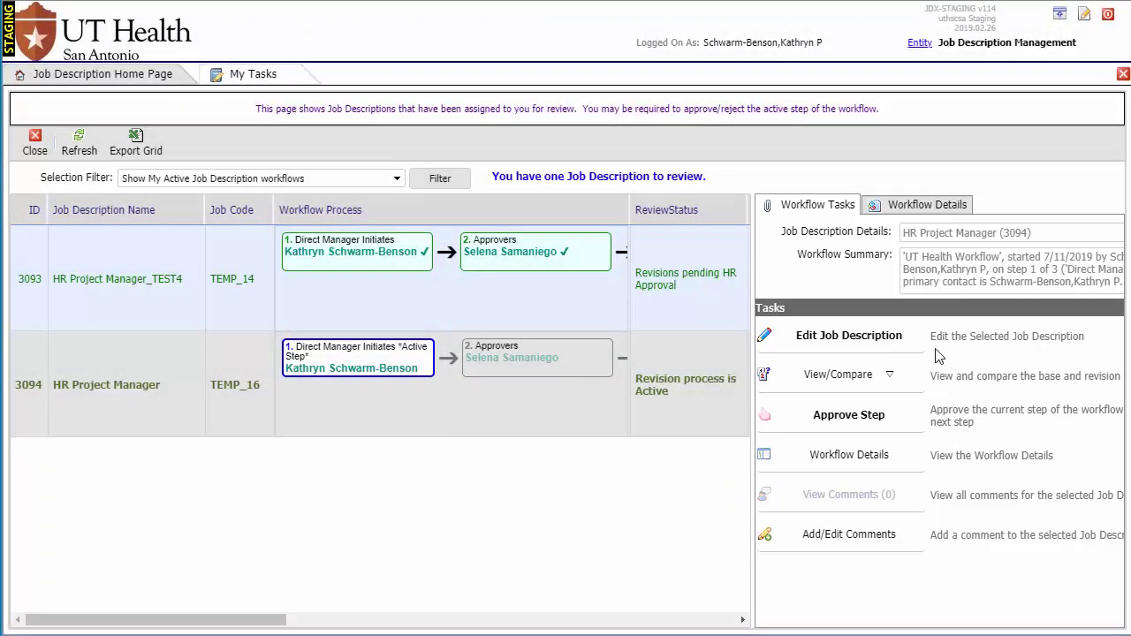
left_click(895, 343)
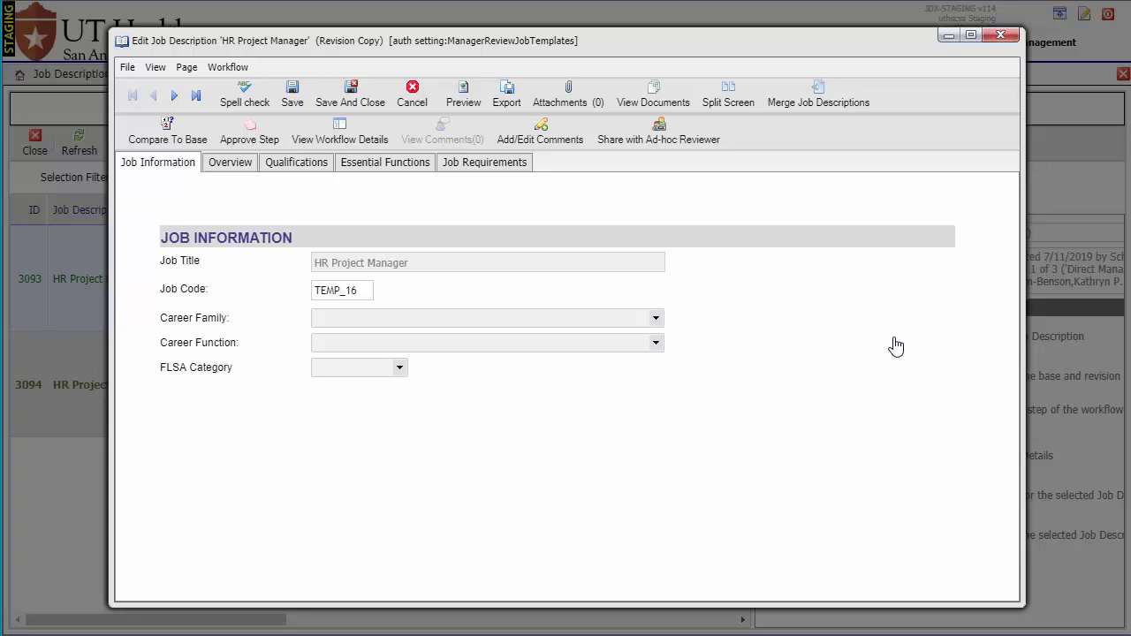
Fill the Overview's job summary with the library description text of Information Technology Project Managers (15-1199.09), replacing existing text.
left_click(230, 163)
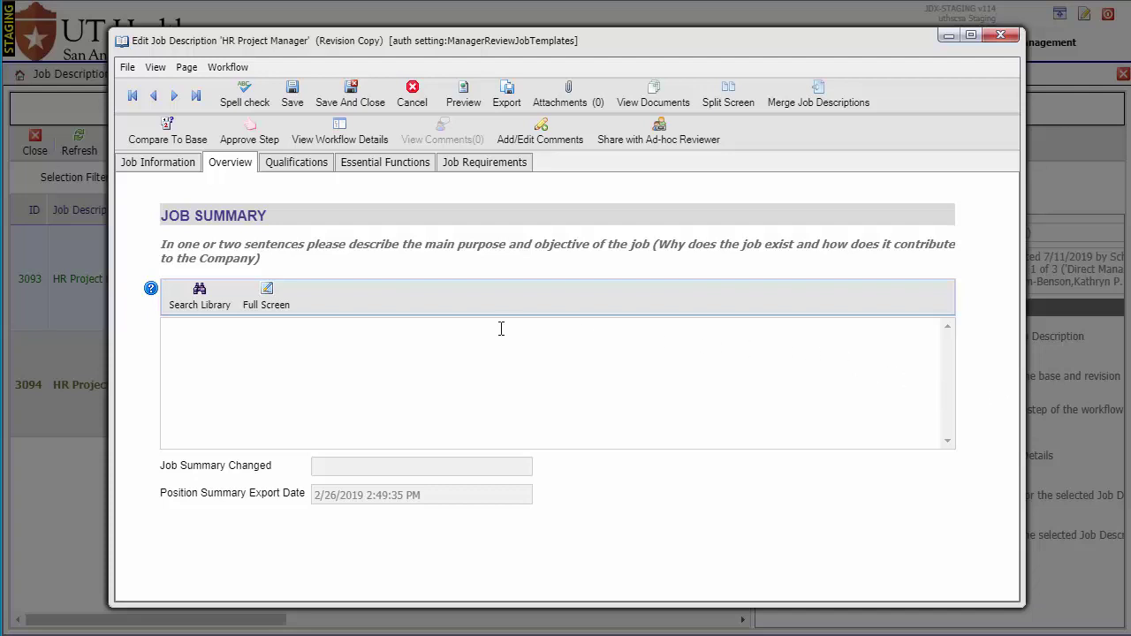
left_click(202, 335)
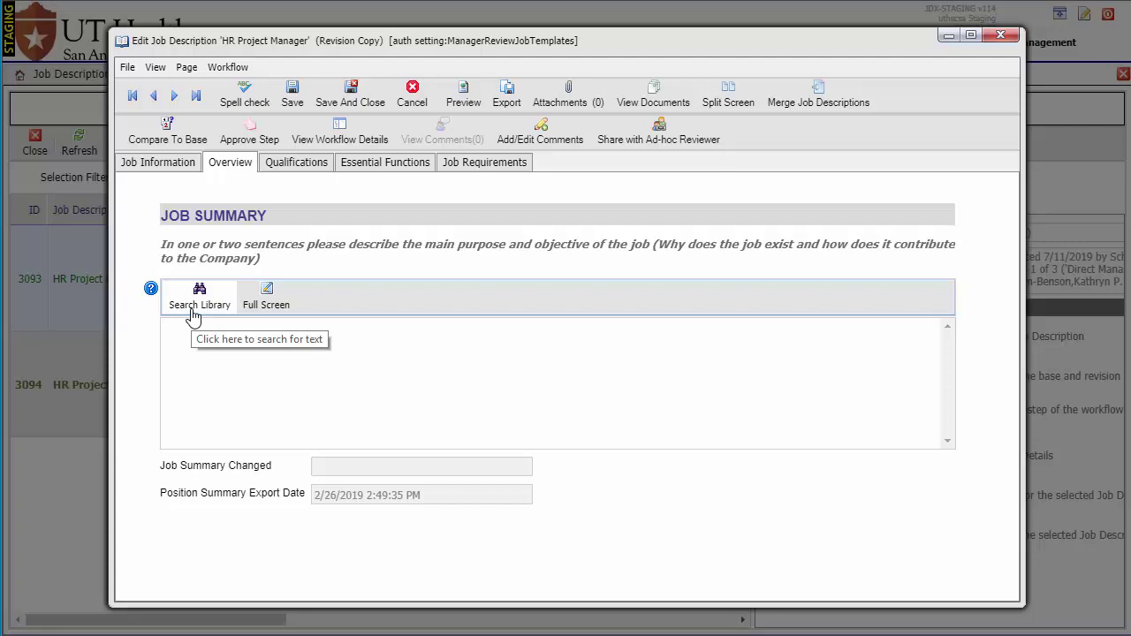
left_click(193, 315)
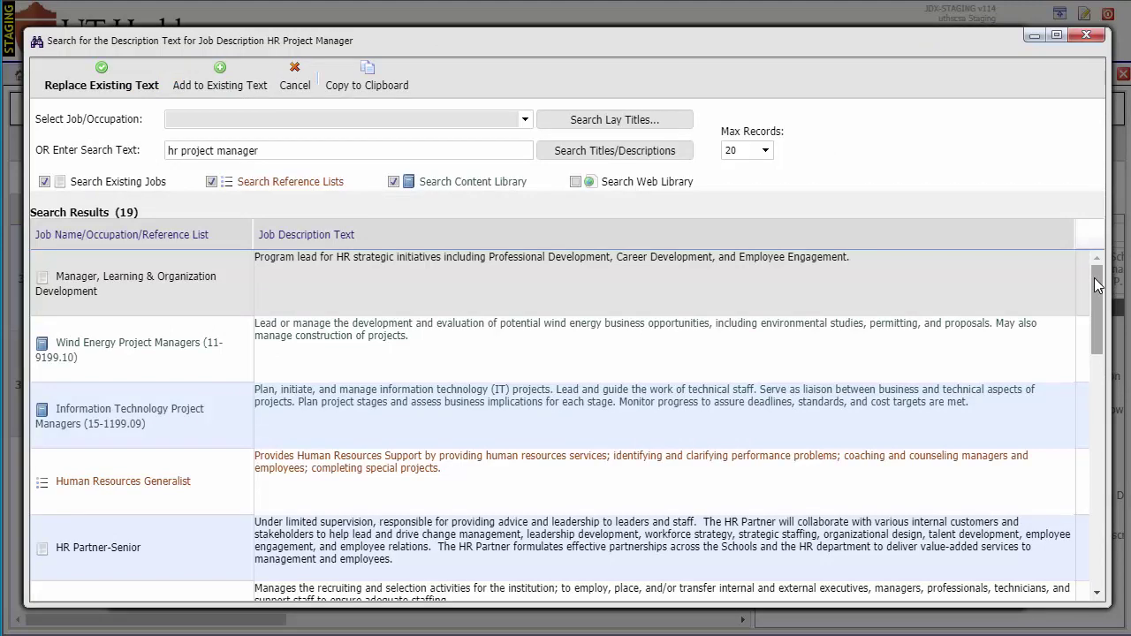
scroll(1096, 284, "down", 5)
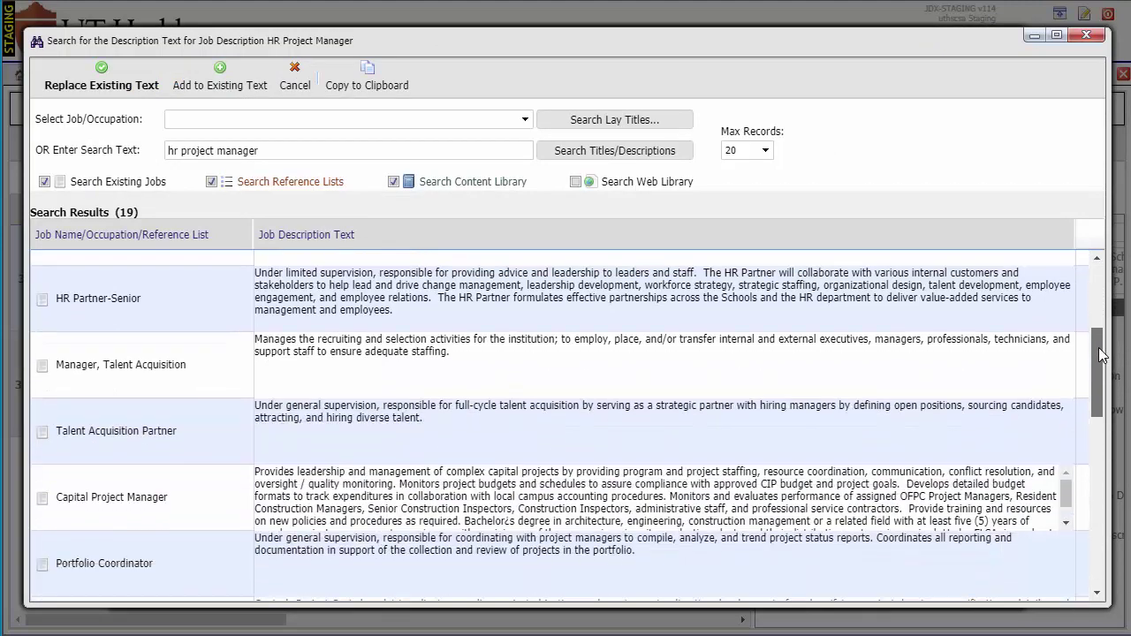
scroll(1093, 334, "up", 5)
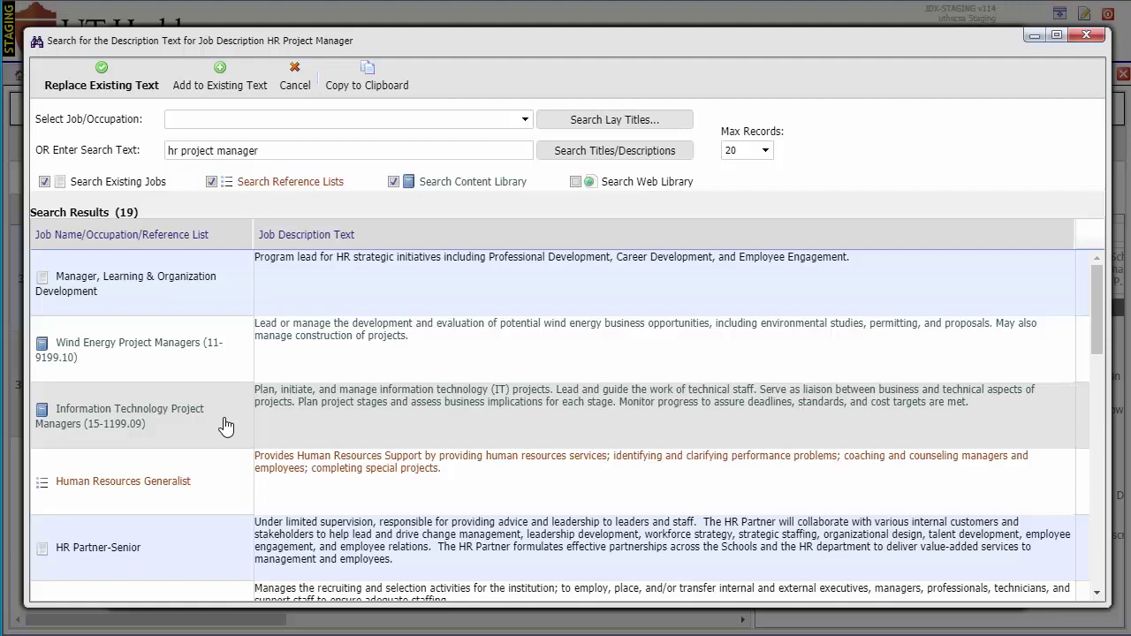
left_click(101, 85)
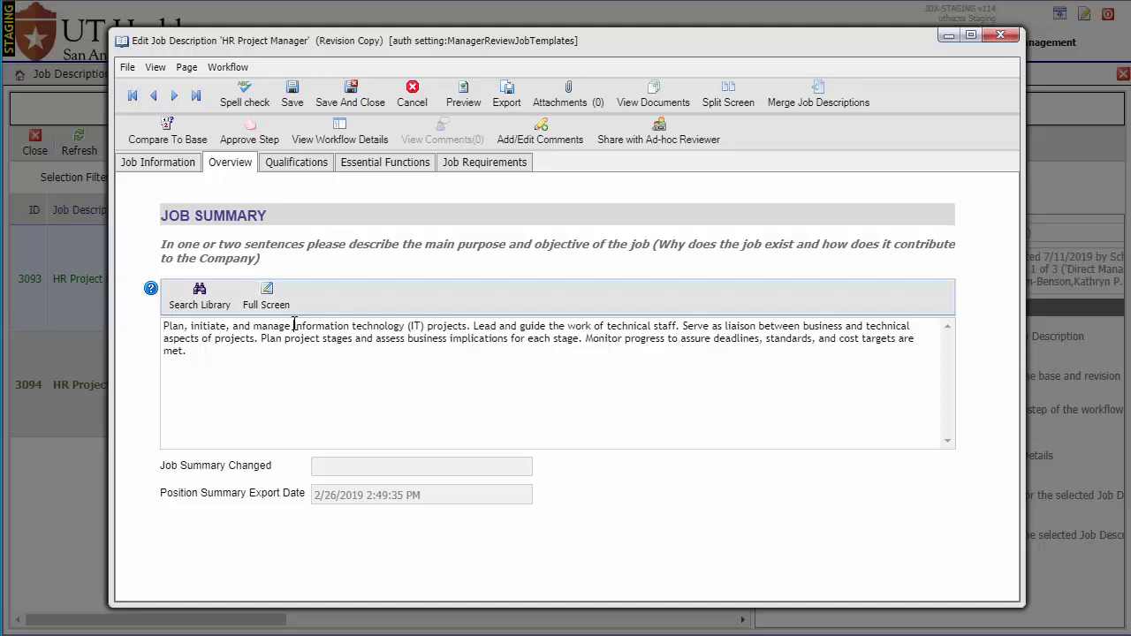
Replace "information technology (IT)" in the job summary's first sentence with "human resources (HR)".
left_click_drag(294, 325, 425, 327)
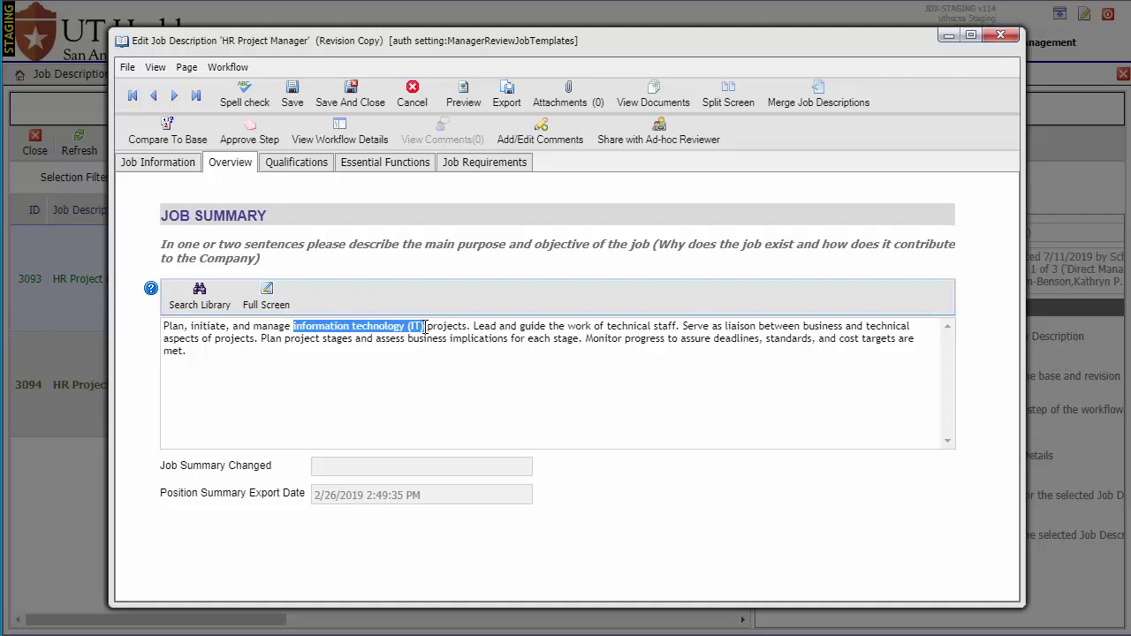
type("human resour")
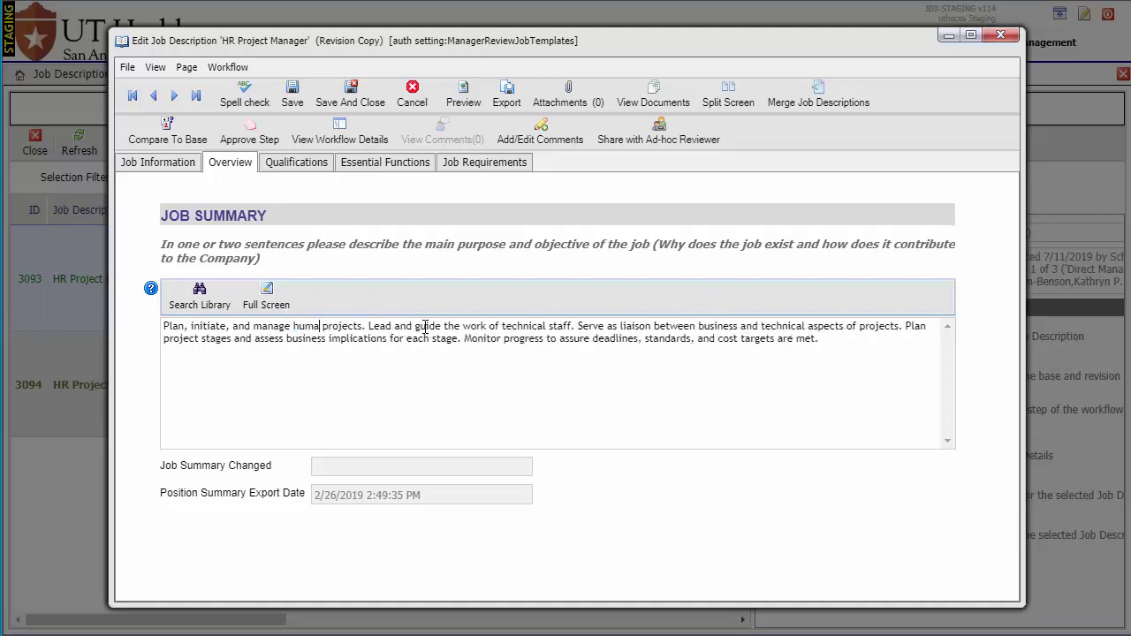
type("ces")
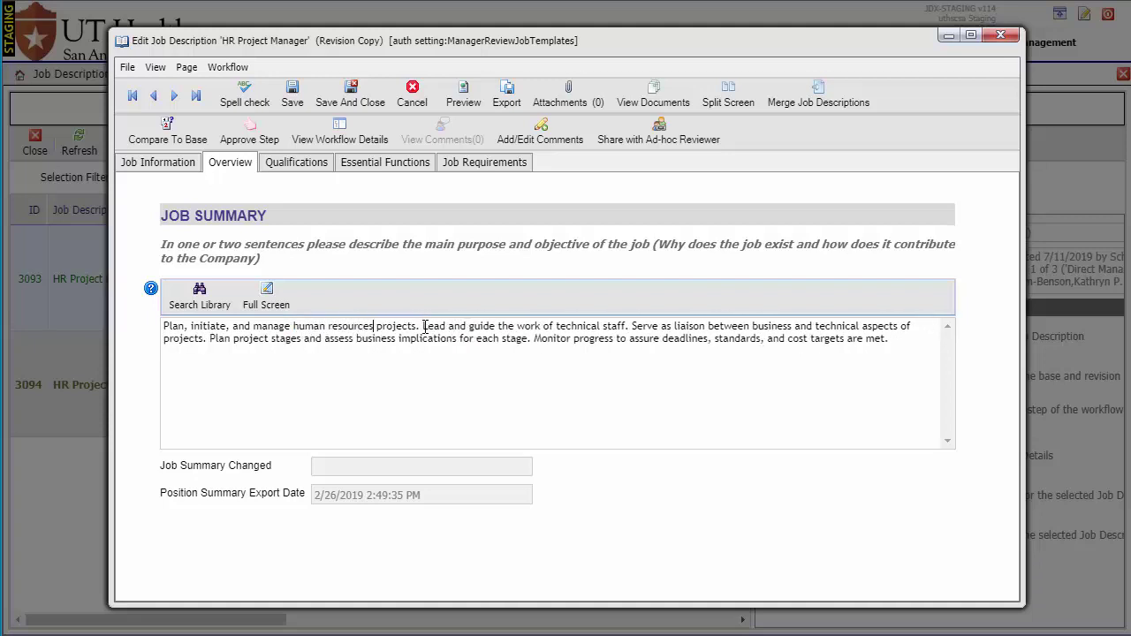
type(" (HR")
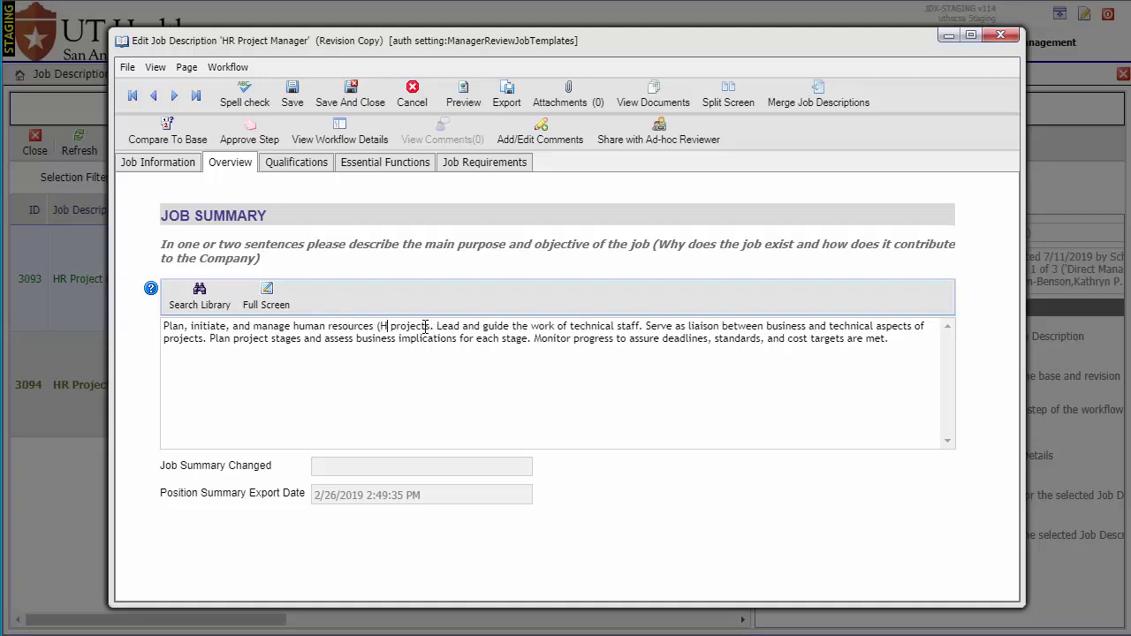
type(")")
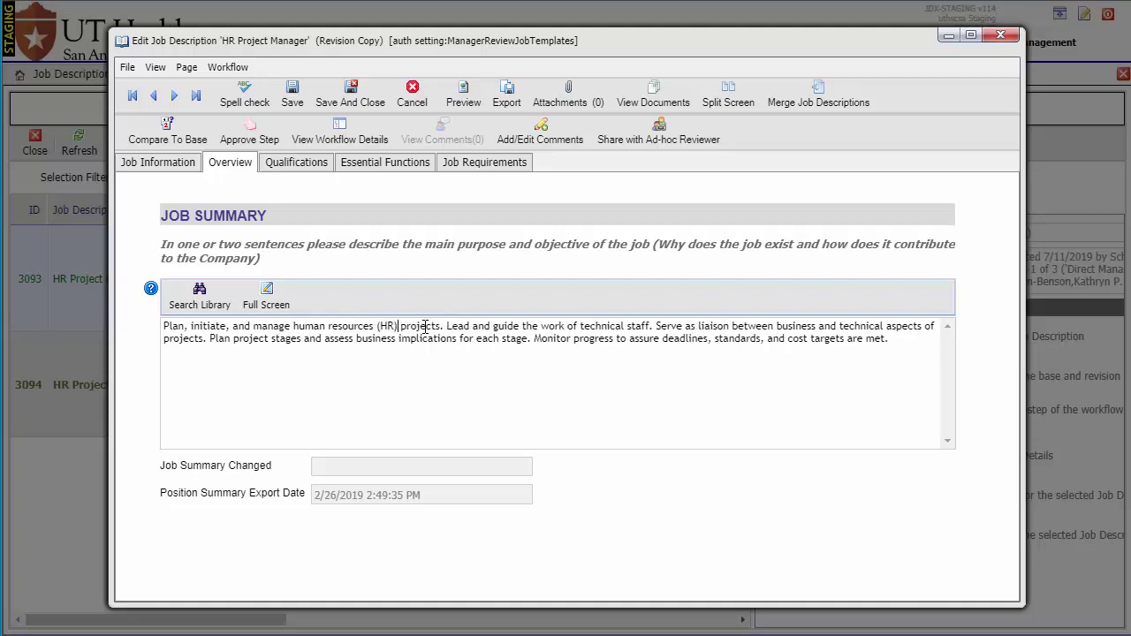
Add an Education row under Qualifications reading "Bachelors degree required." and finish editing that section.
left_click(311, 166)
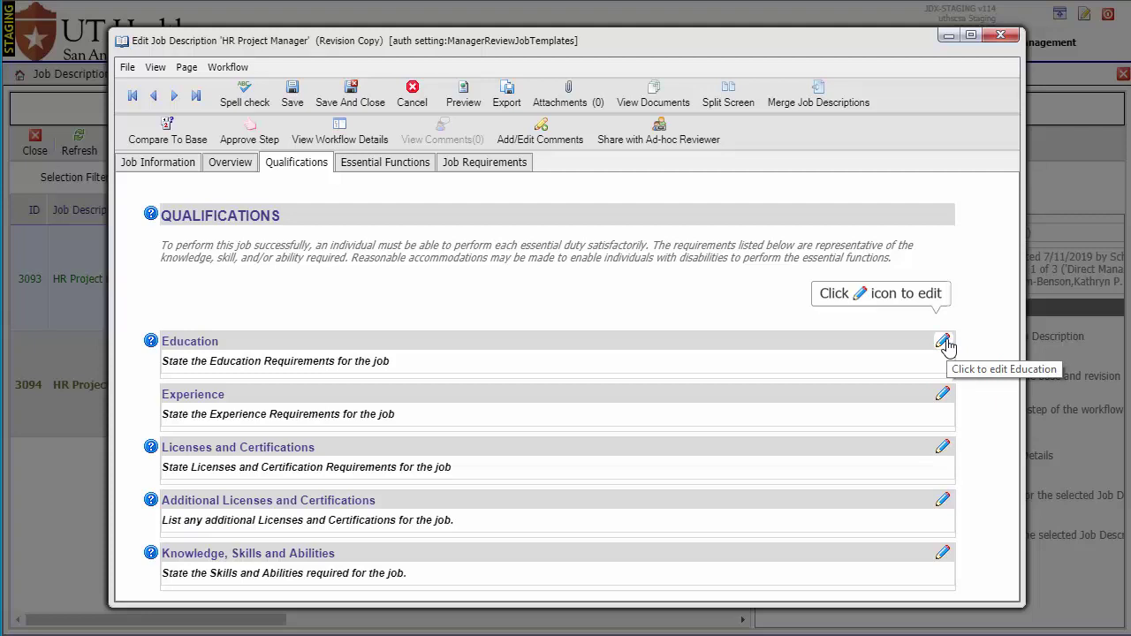
left_click(943, 342)
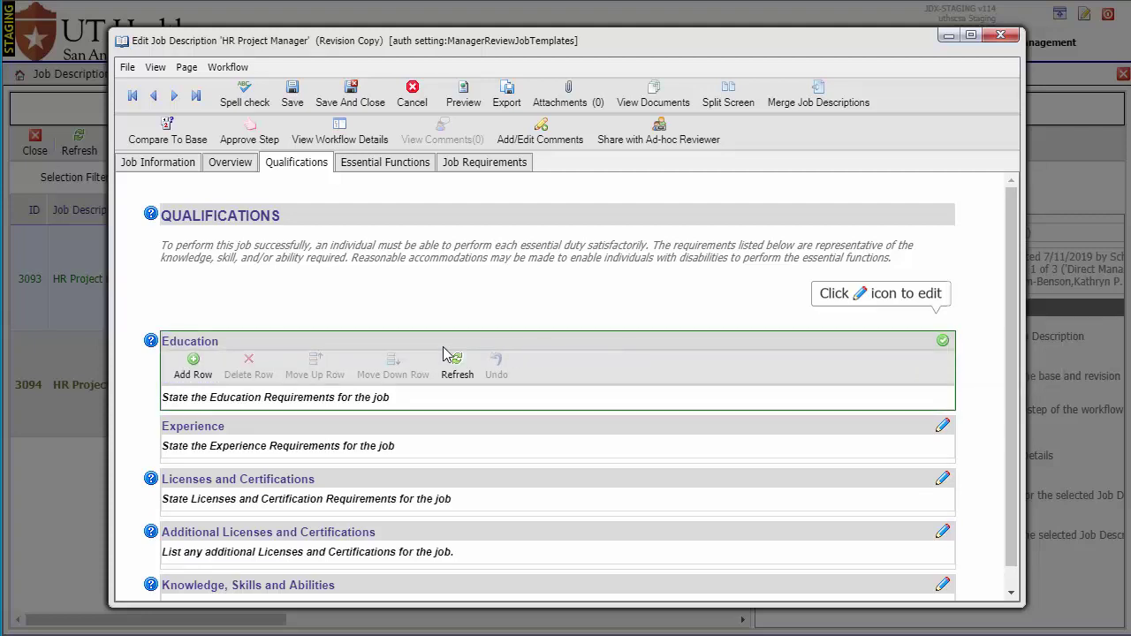
left_click(194, 369)
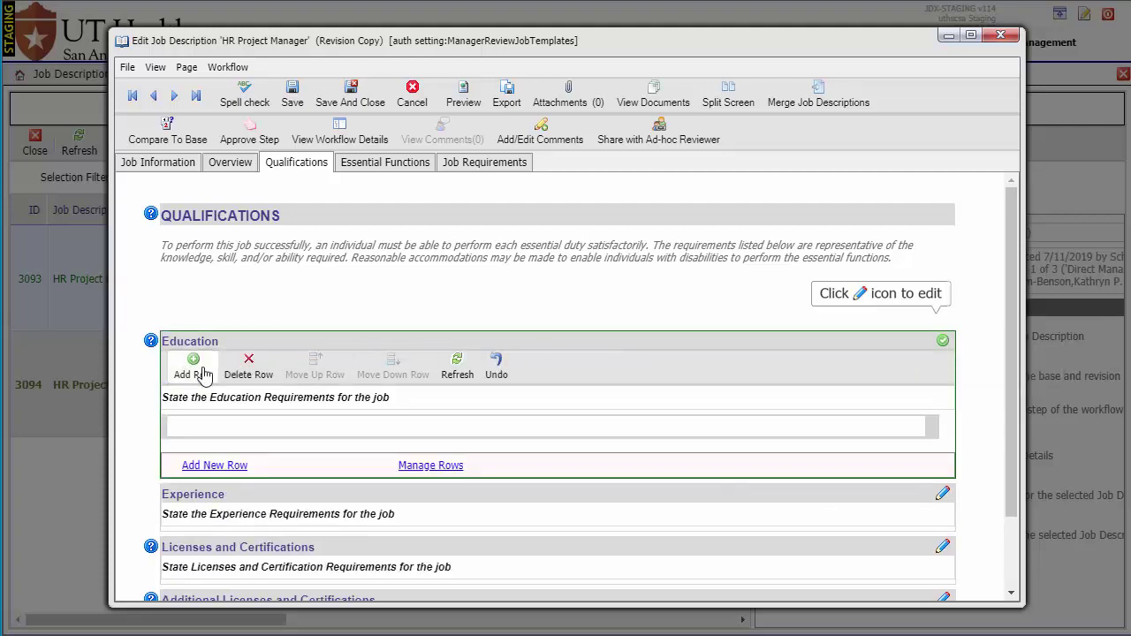
left_click(202, 423)
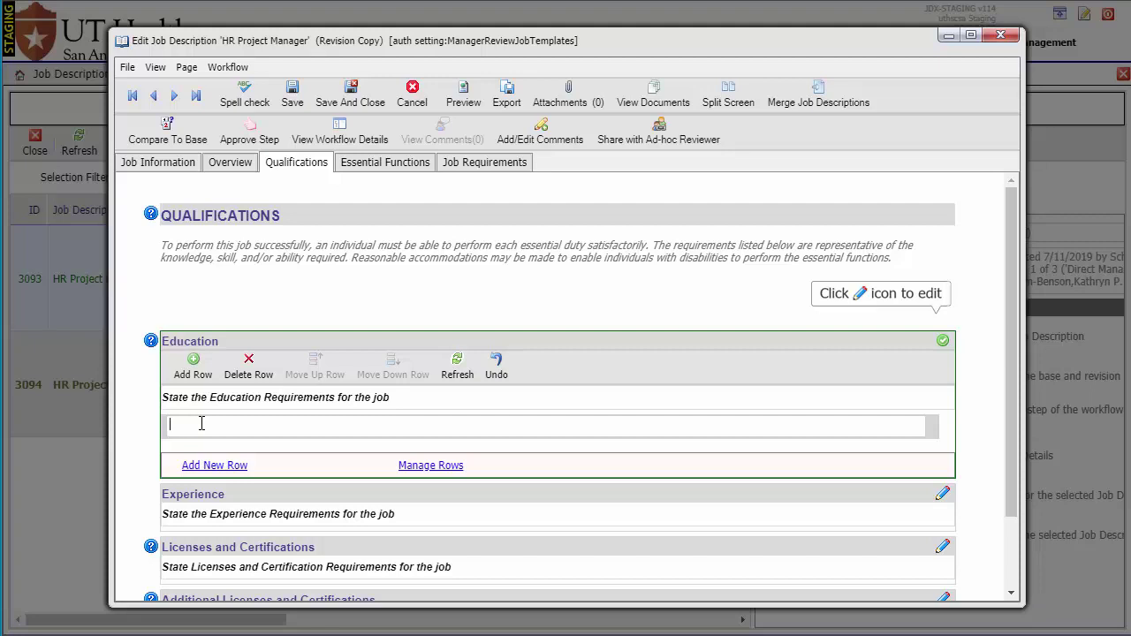
type("Bachelors degree required.")
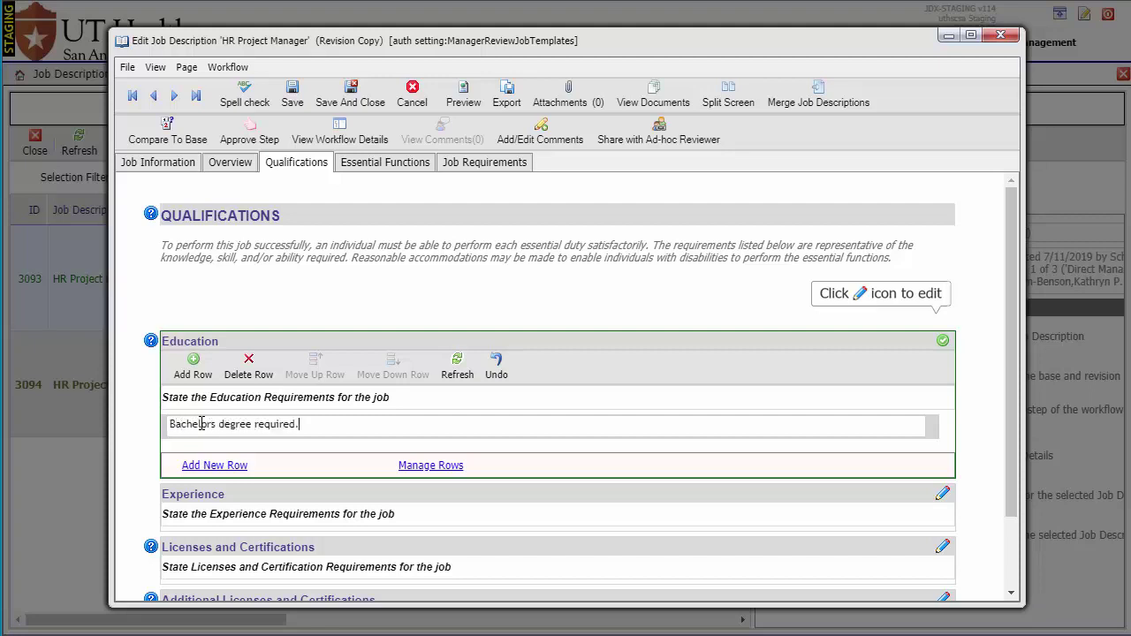
left_click(943, 341)
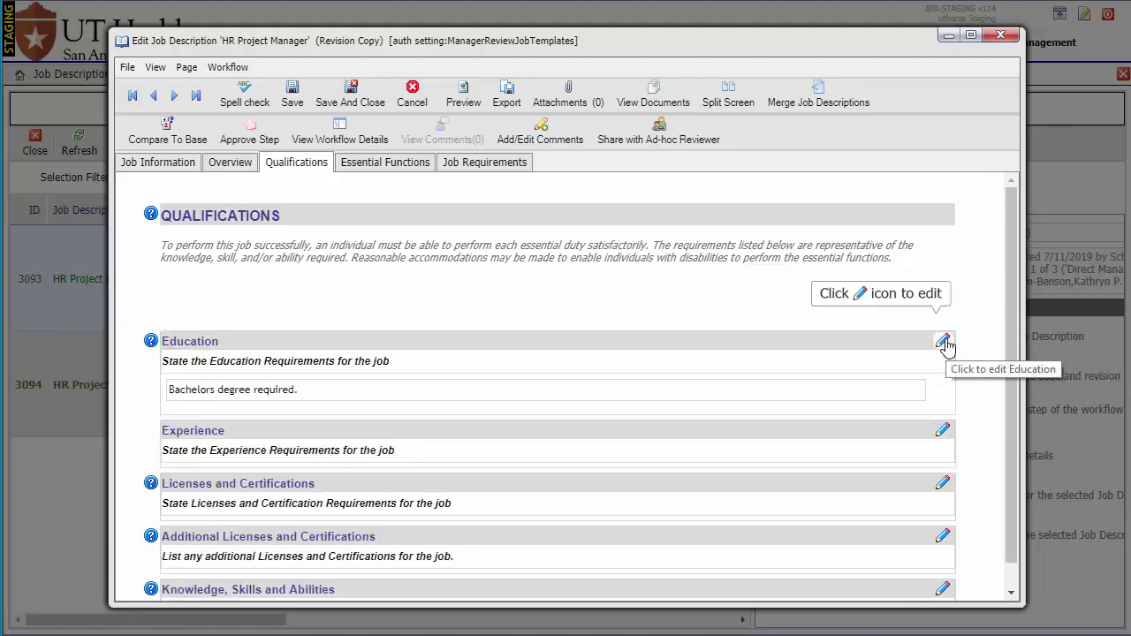
Add a blank row to the Experience section and another to Licenses and Certifications.
left_click_drag(1012, 371, 1016, 424)
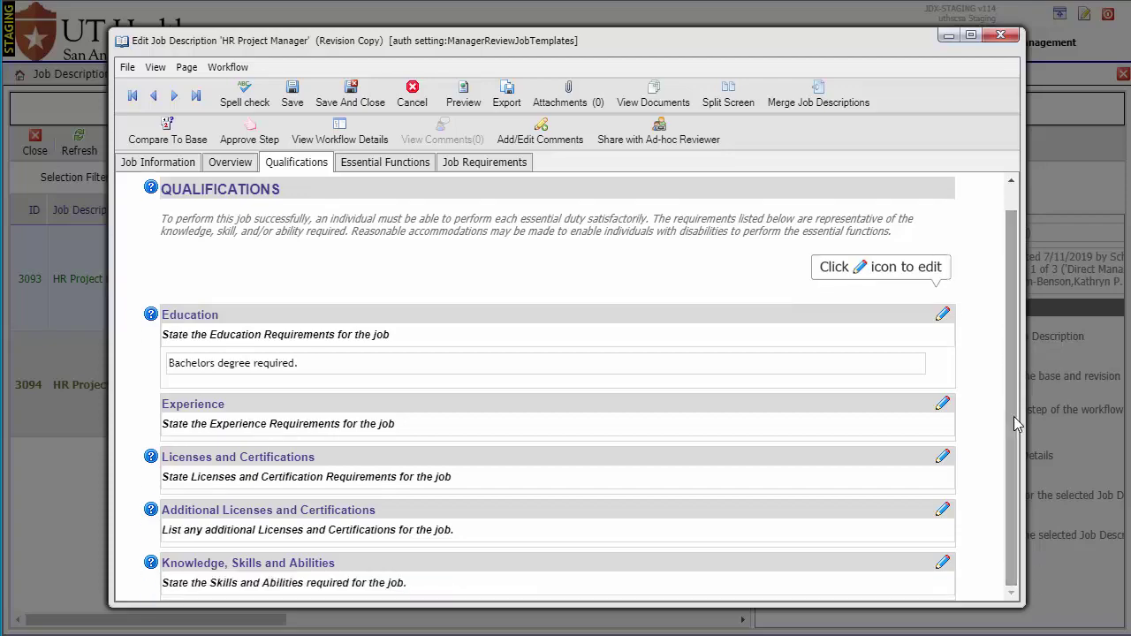
left_click(944, 408)
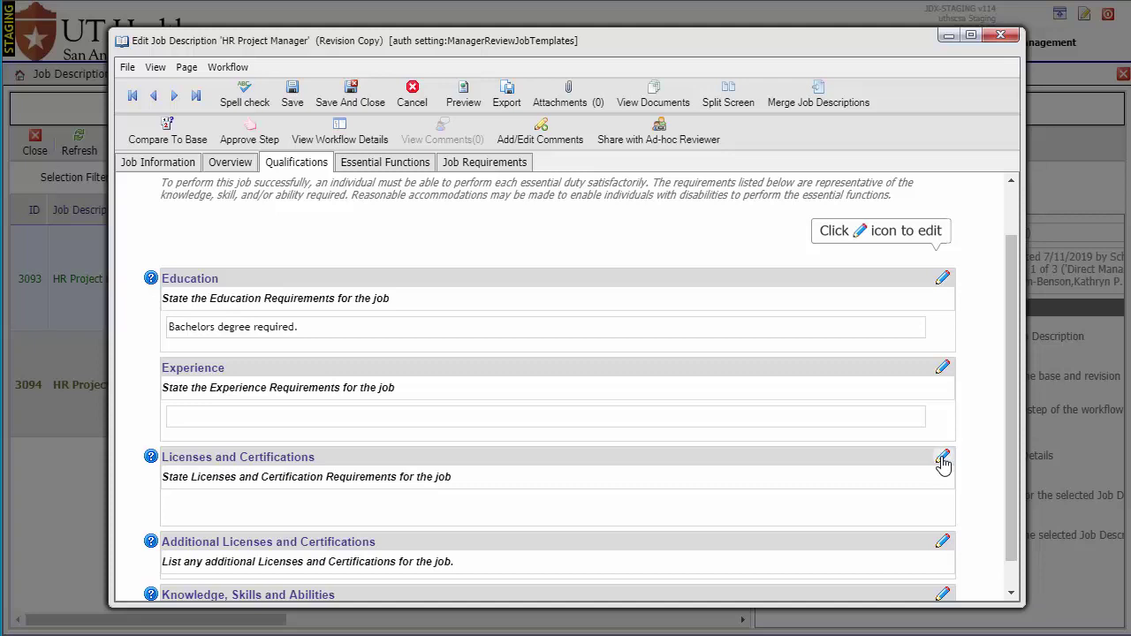
left_click(942, 458)
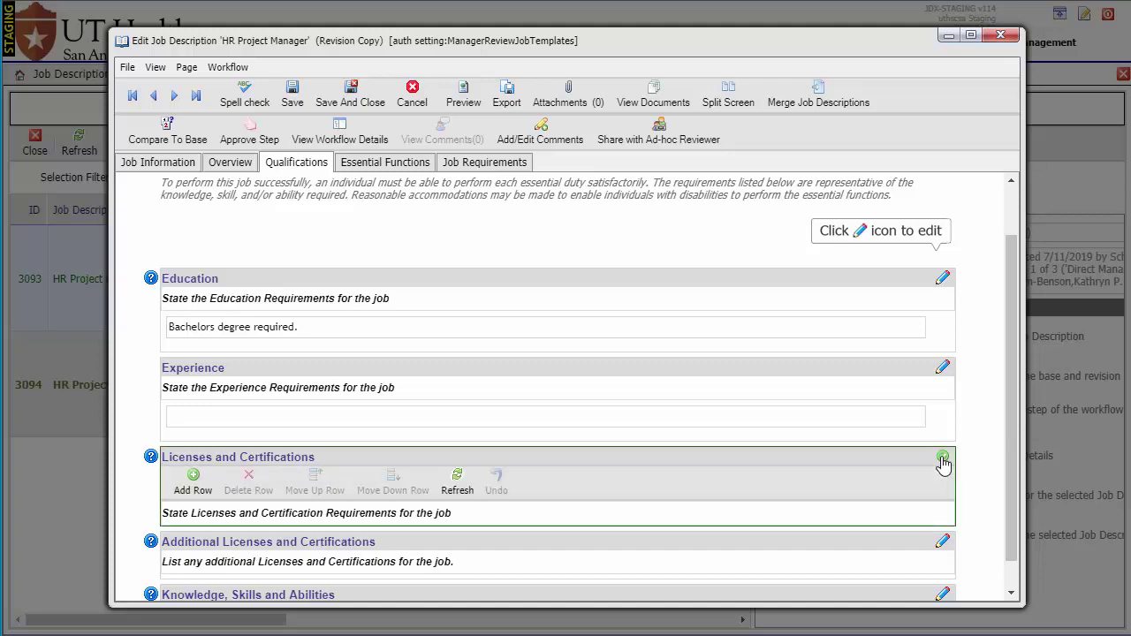
left_click(172, 490)
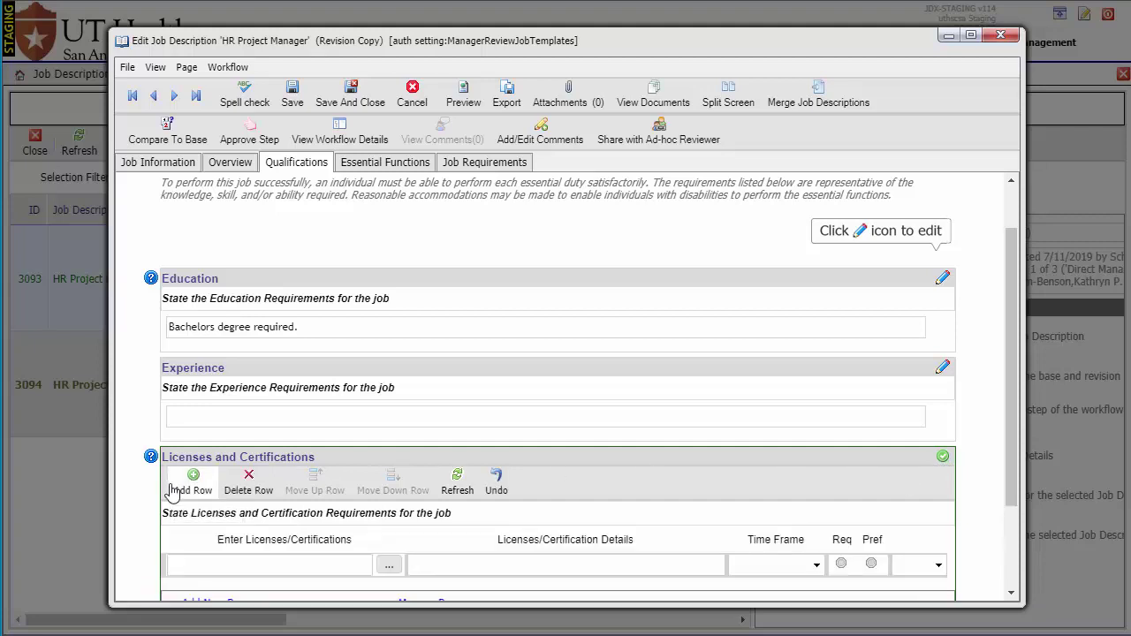
Search the license and certification values for "project" and assign PMP - Project Mgmt Professional to the new row.
left_click_drag(1022, 384, 1013, 466)
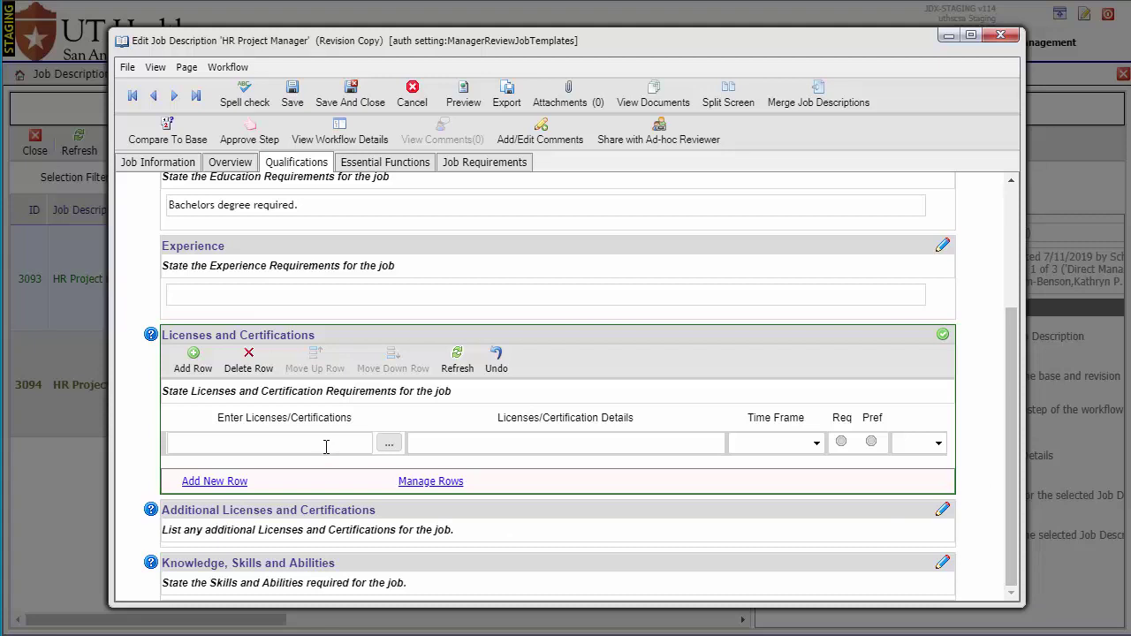
left_click(389, 443)
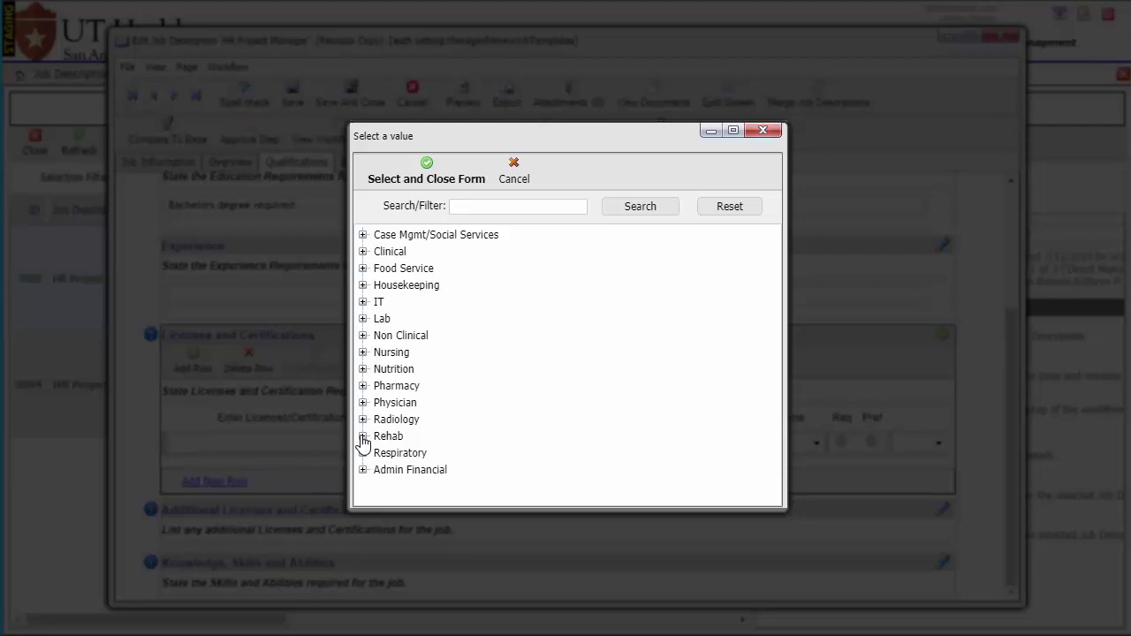
left_click(362, 436)
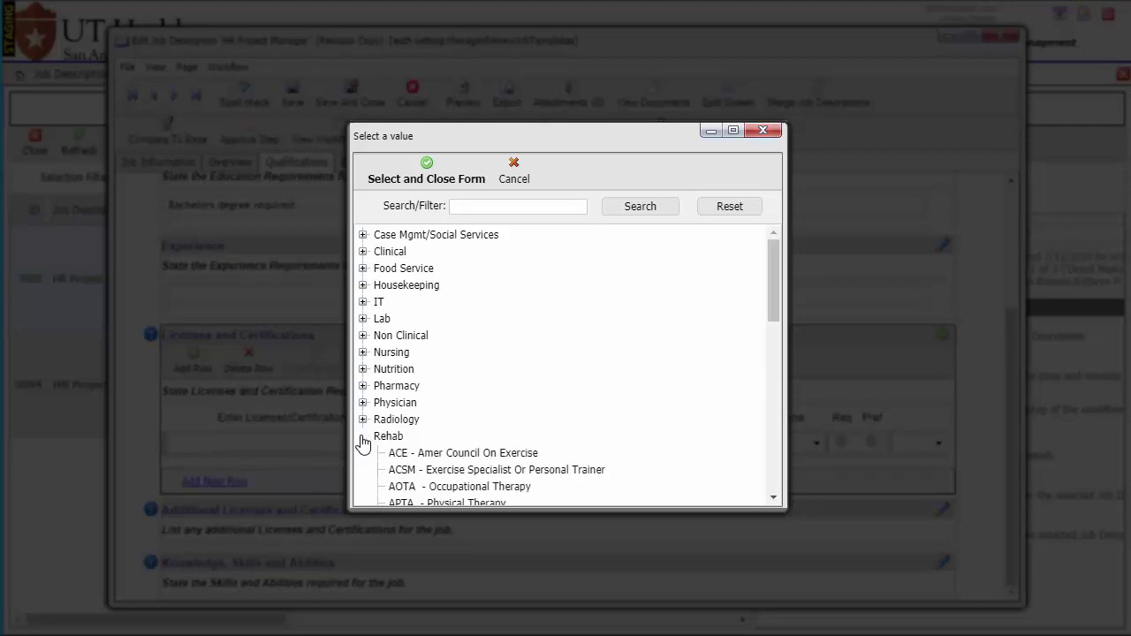
left_click(362, 437)
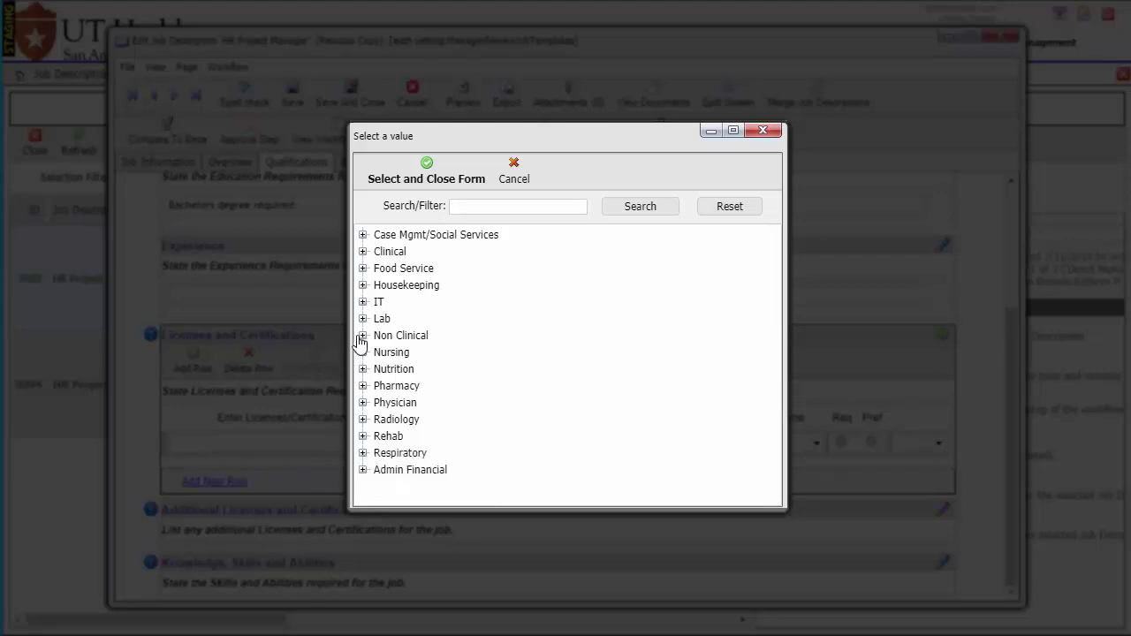
left_click(362, 336)
left_click(363, 336)
type("project")
left_click(621, 208)
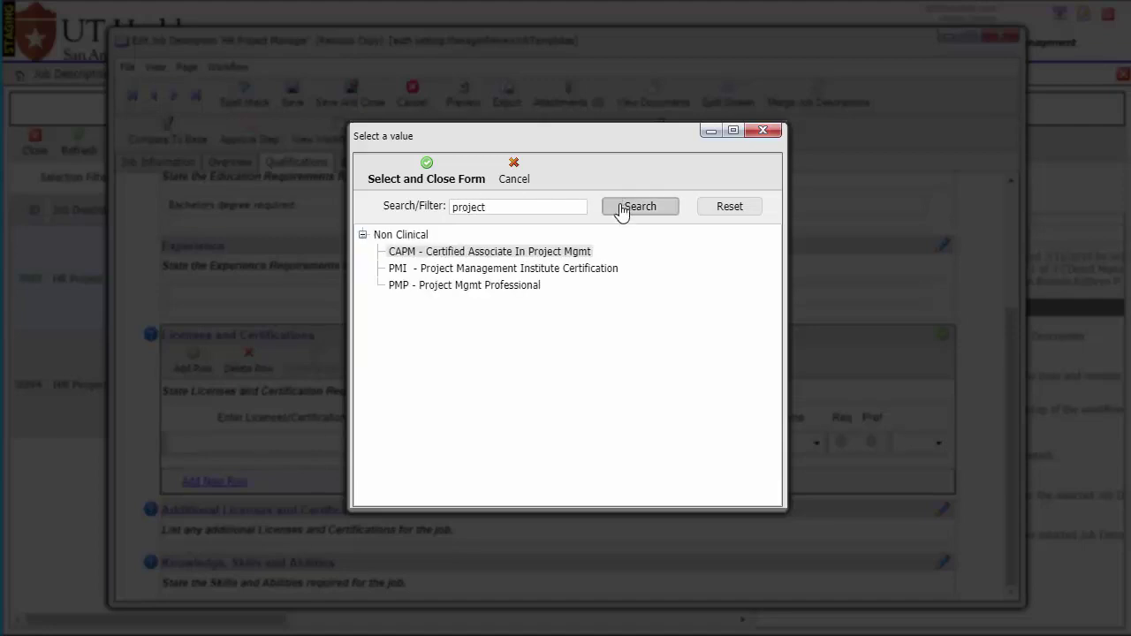
left_click(519, 290)
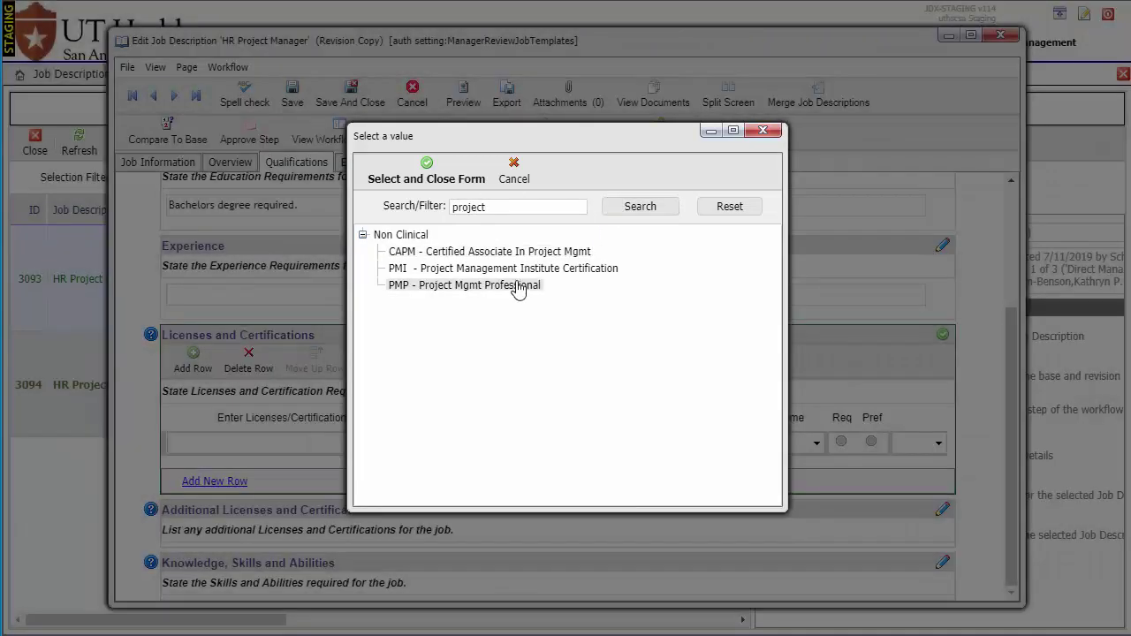
left_click(426, 175)
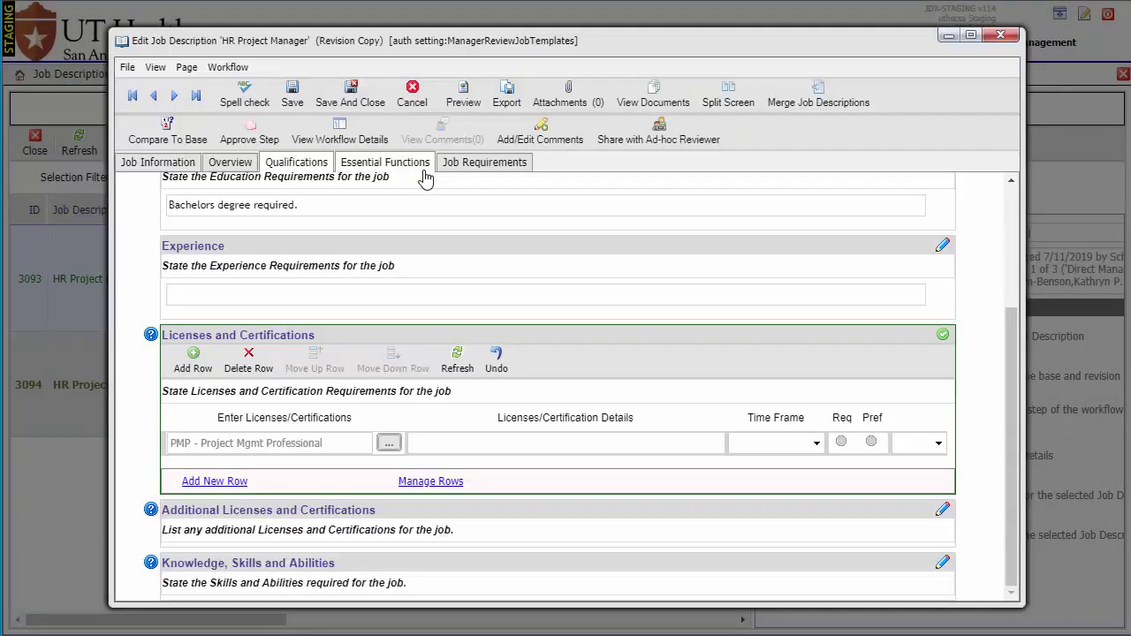
Enter "Must be able to obtain within" as the PMP certification's details, set its time frame to 1 Year and mark it required.
left_click(476, 442)
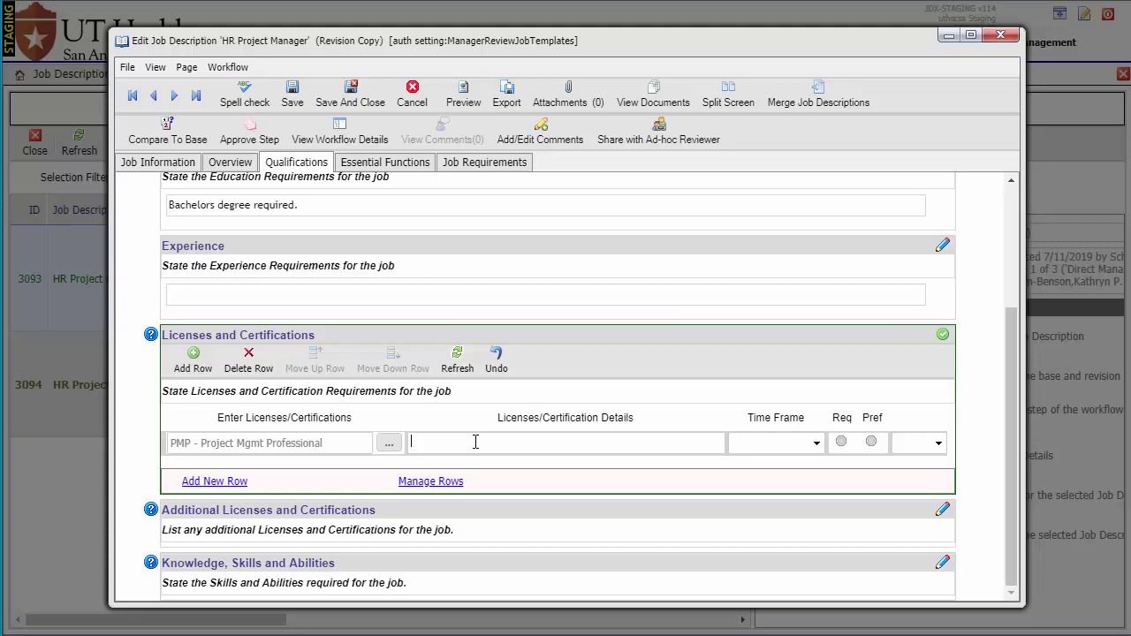
type("Must be able to obtain within")
left_click(815, 443)
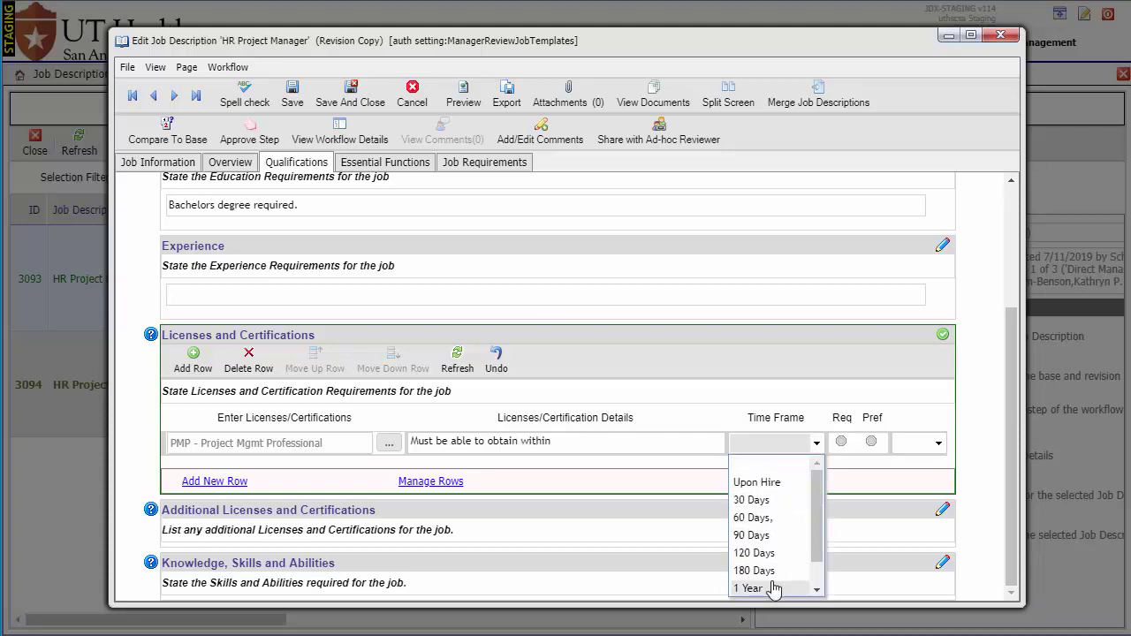
left_click(749, 589)
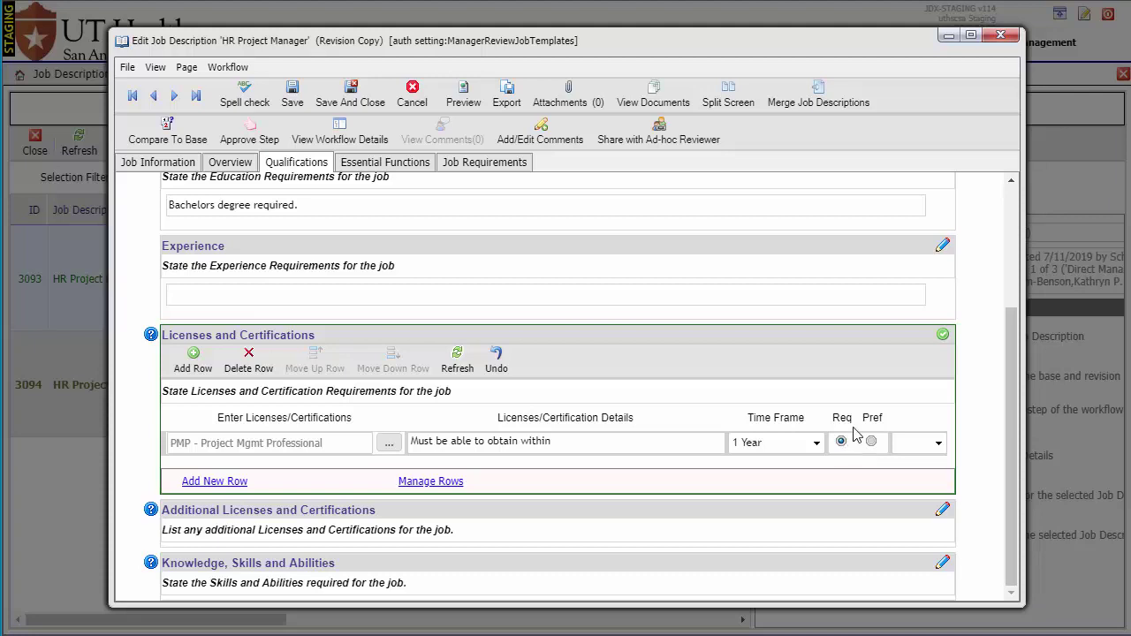
Finish editing Licenses and Certifications and add a blank row to the Knowledge, Skills and Abilities section.
left_click(942, 334)
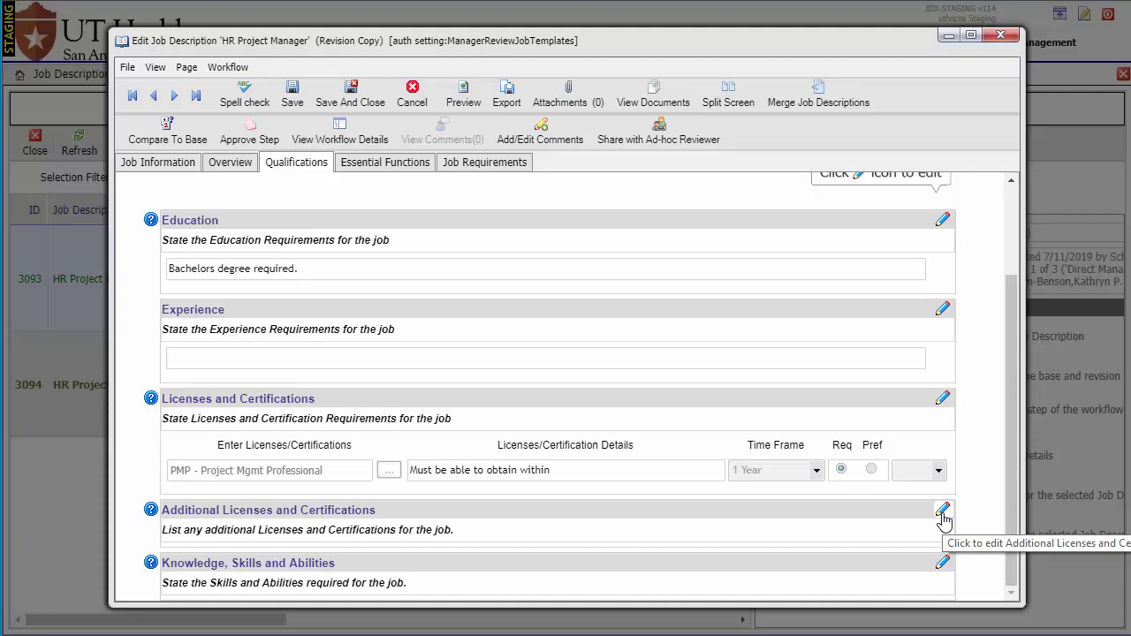
left_click(944, 566)
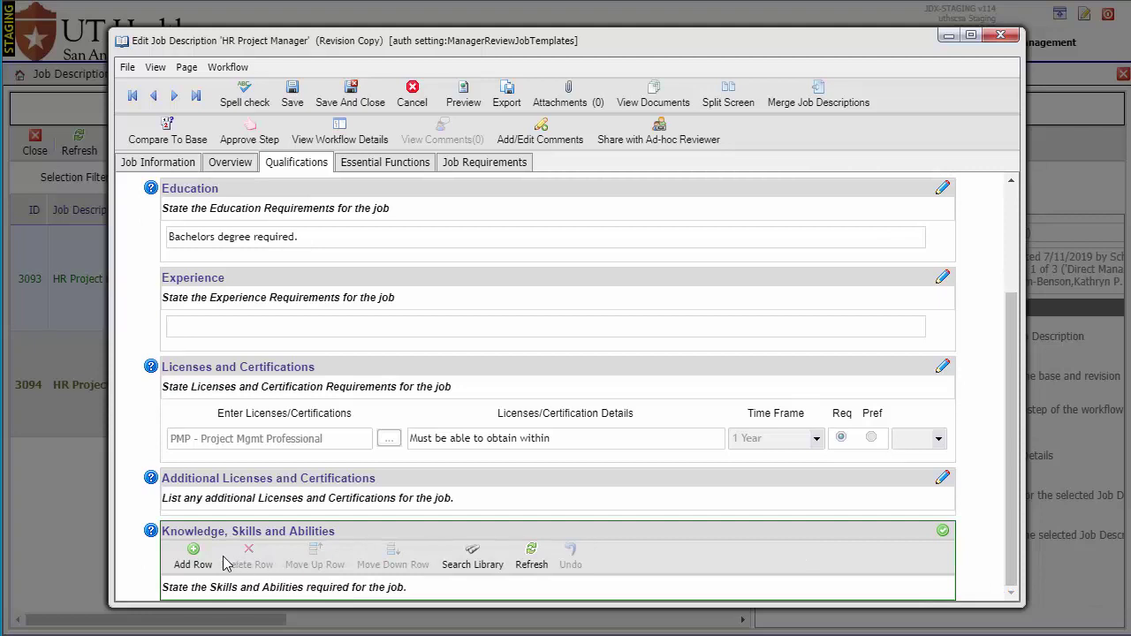
left_click(193, 557)
scroll(210, 566, "down", 2)
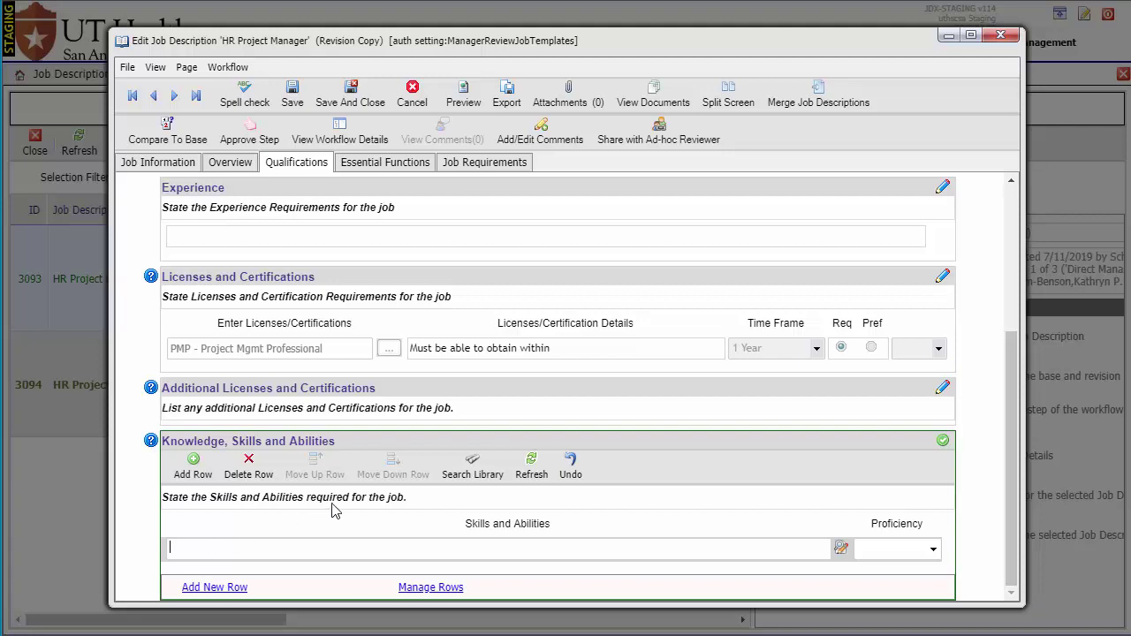
Search the skills library for similar jobs in the Information Technology family with the Project Management sub-function.
left_click(471, 475)
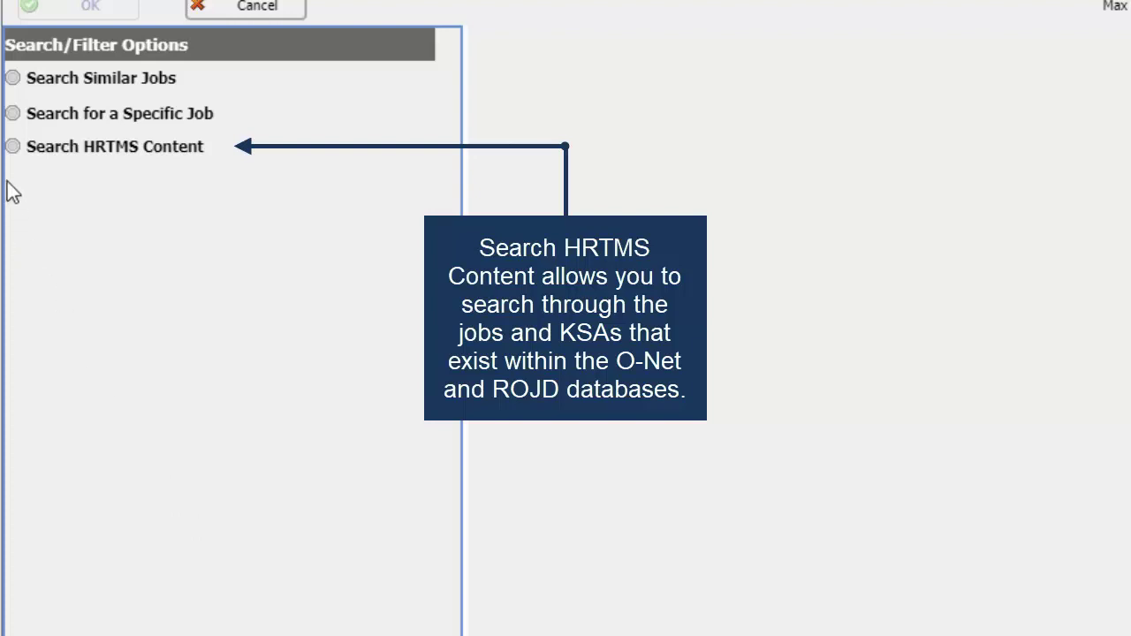
left_click(12, 147)
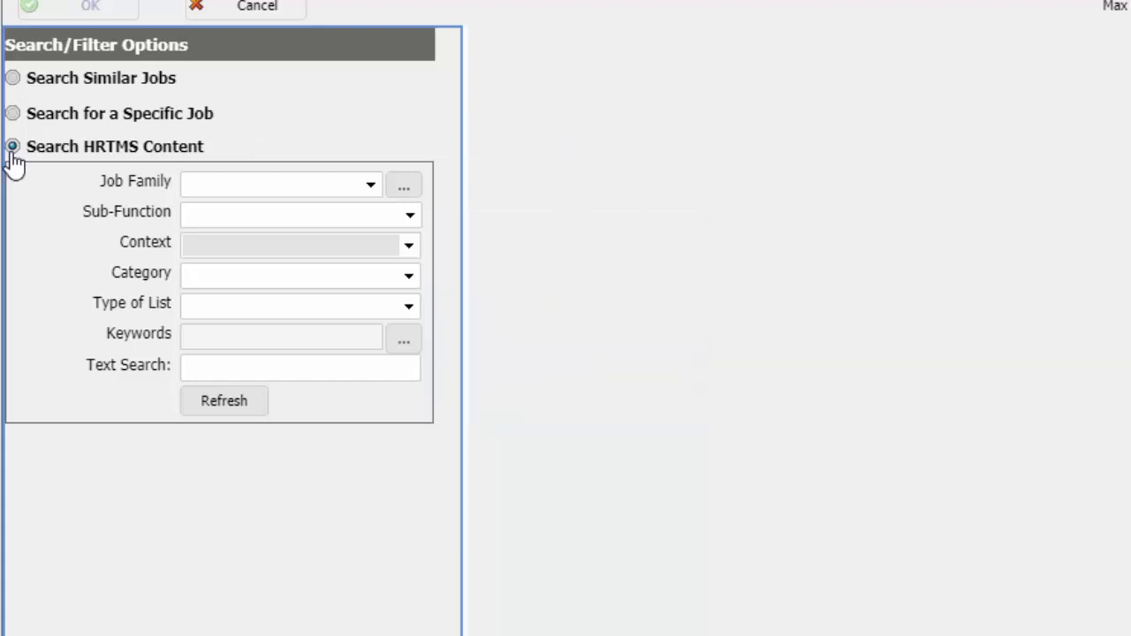
left_click(10, 79)
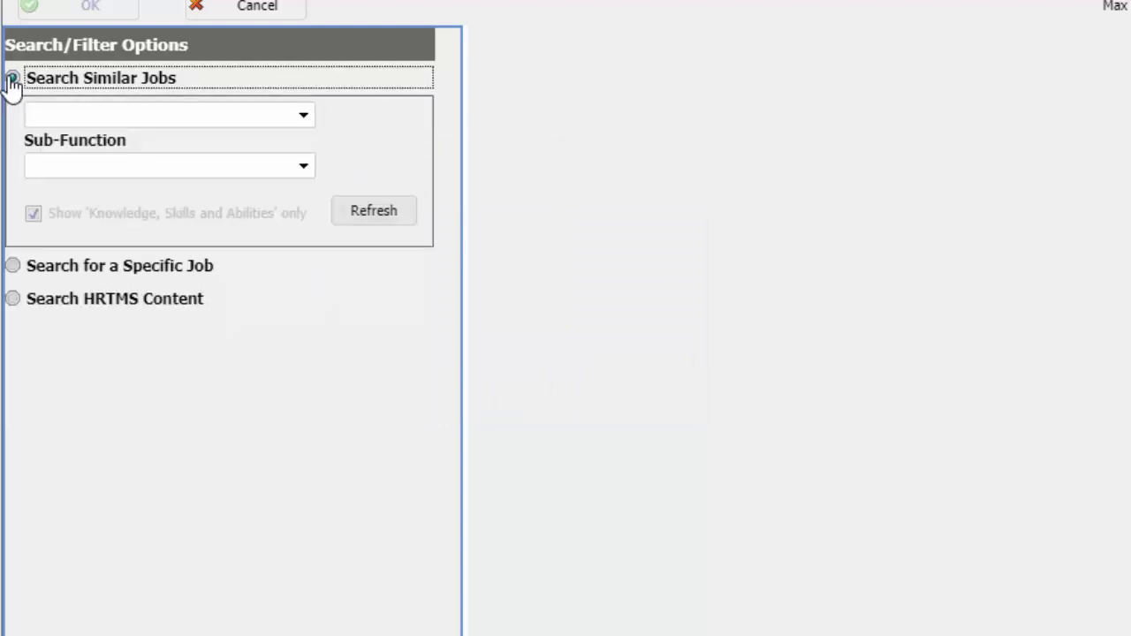
left_click(113, 121)
key("i")
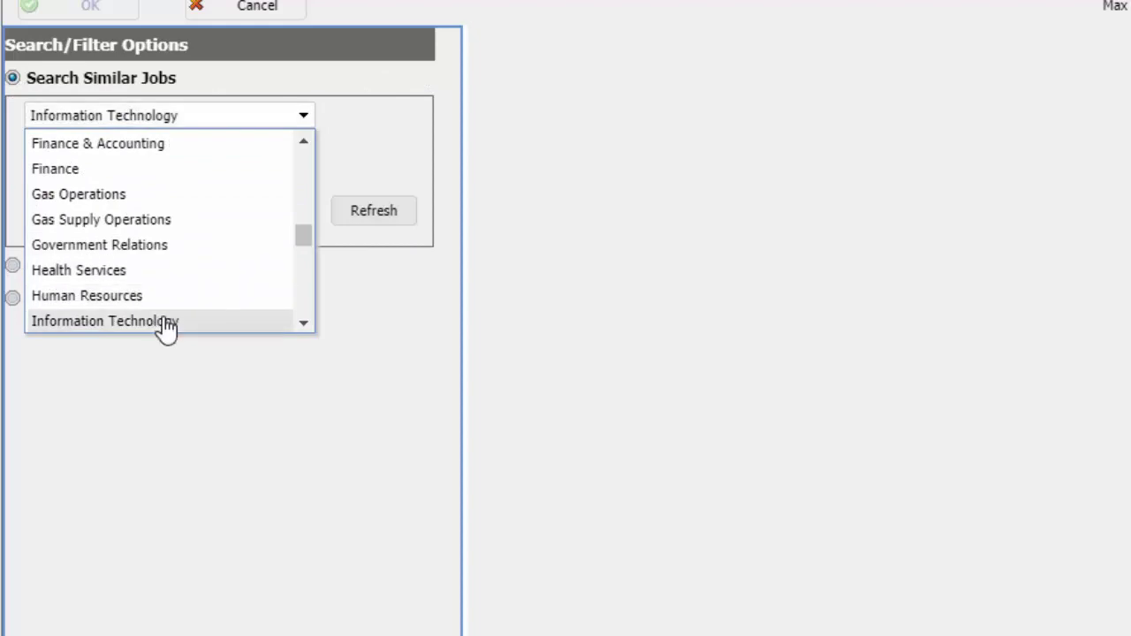
left_click(165, 323)
left_click(130, 168)
key("p")
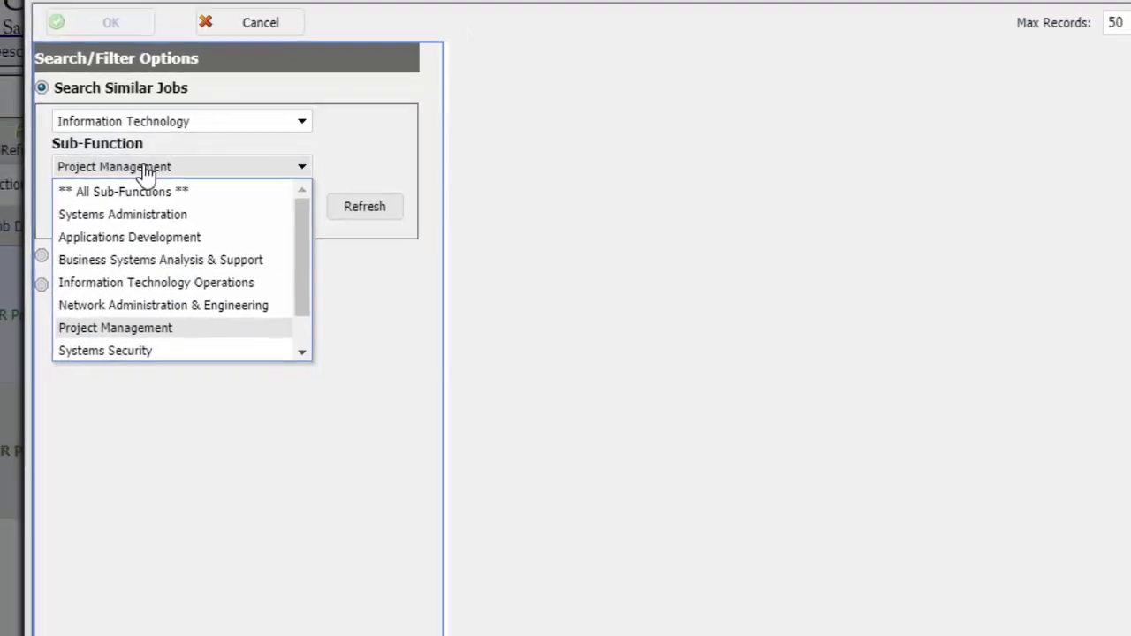
left_click(181, 310)
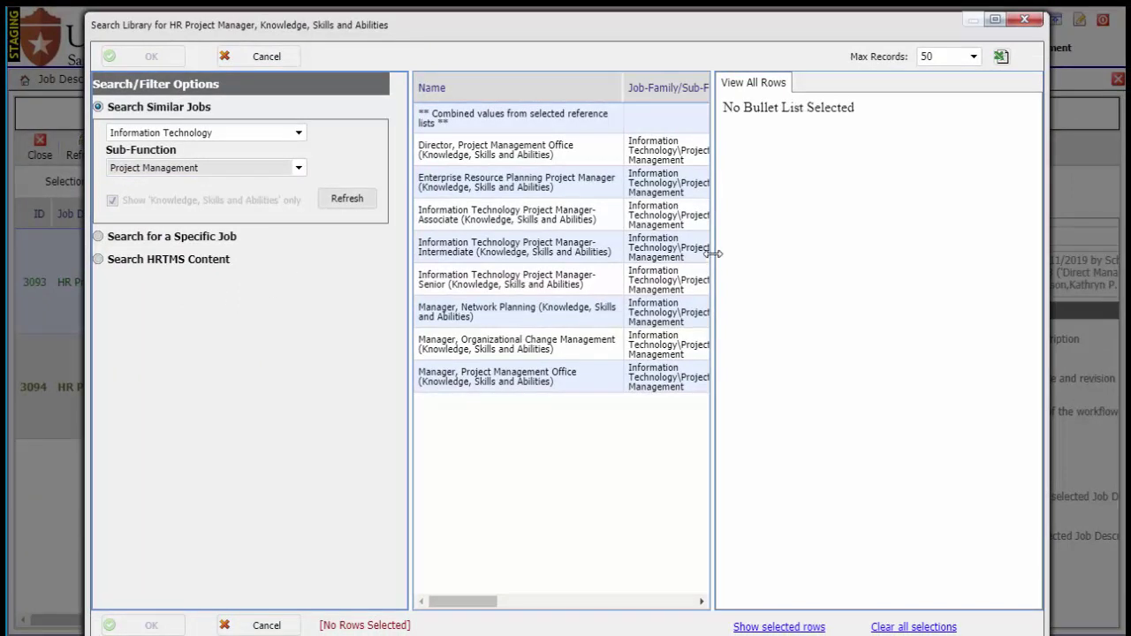
Import the program management, complex information and multiple systems skills from the Information Technology Project Manager-Senior list.
left_click_drag(712, 253, 790, 277)
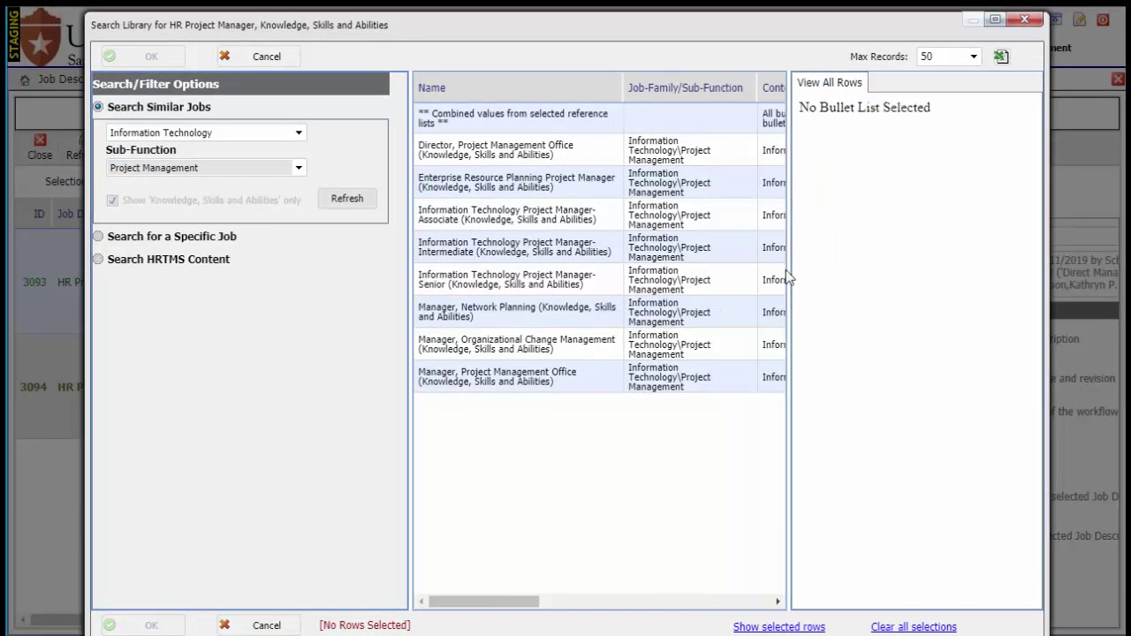
left_click(514, 280)
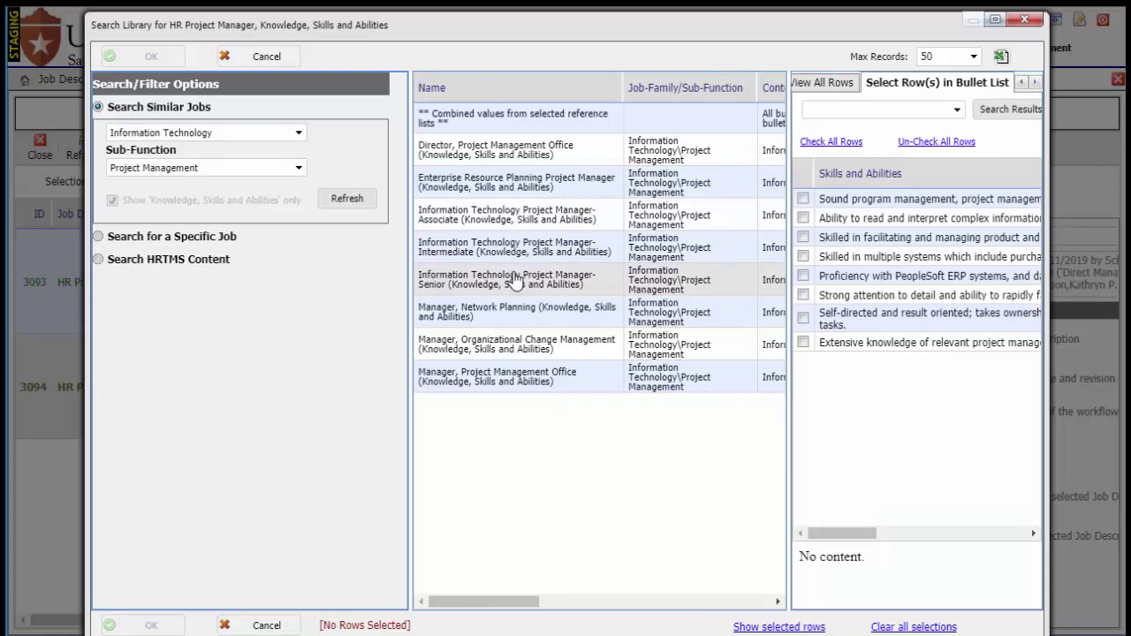
left_click(803, 198)
left_click(803, 218)
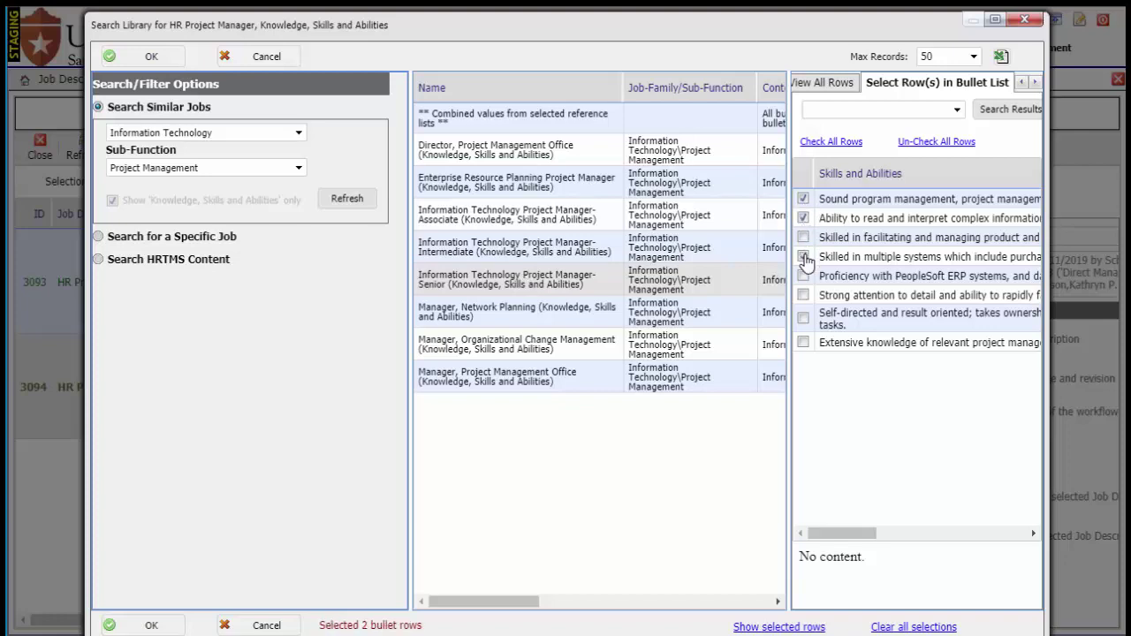
left_click(803, 256)
left_click(152, 56)
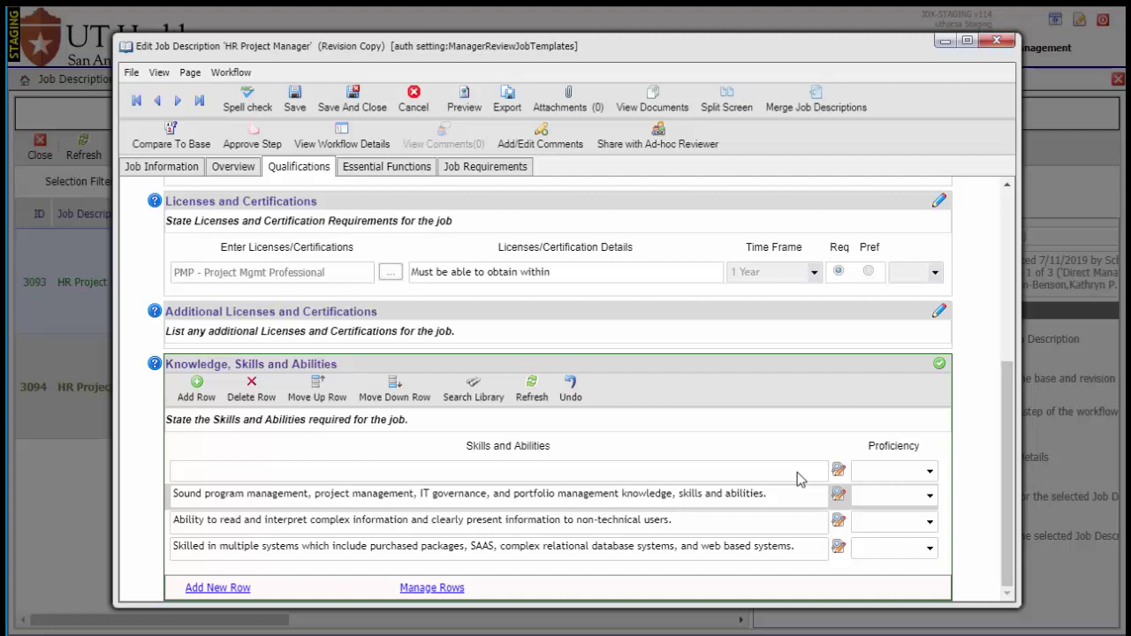
Replace "IT" with "HR" before "governance" in the imported program management skill.
triple_click(428, 491)
left_click(422, 491)
key("Delete")
key("Delete")
type("HR")
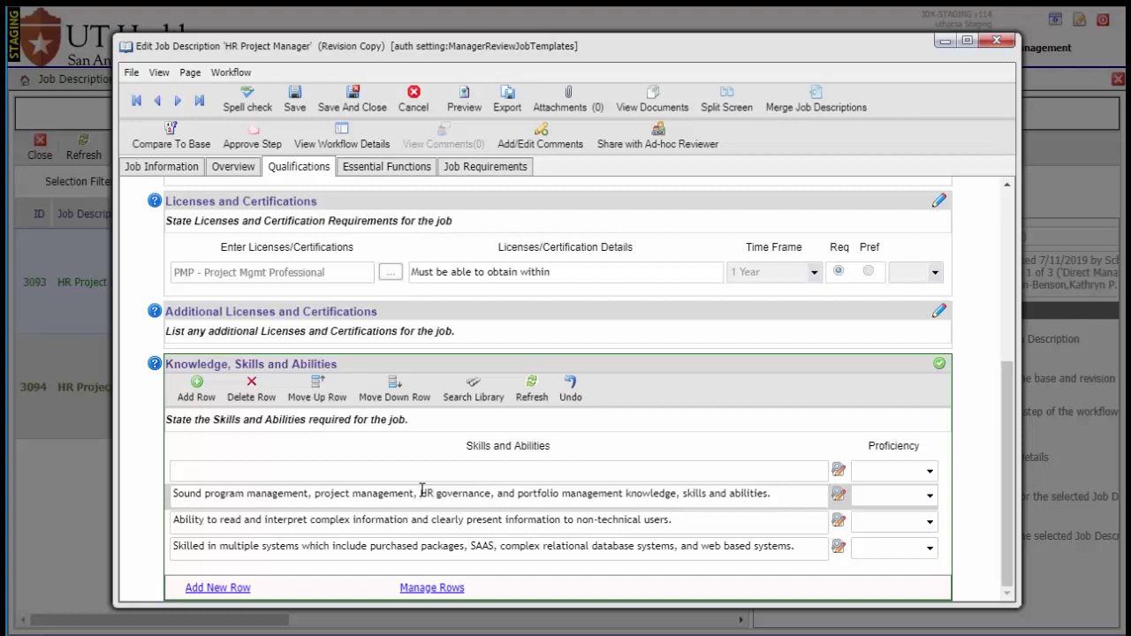
Set the proficiency of all four Knowledge, Skills and Abilities rows to Intermediate and finish editing the section.
left_click(930, 470)
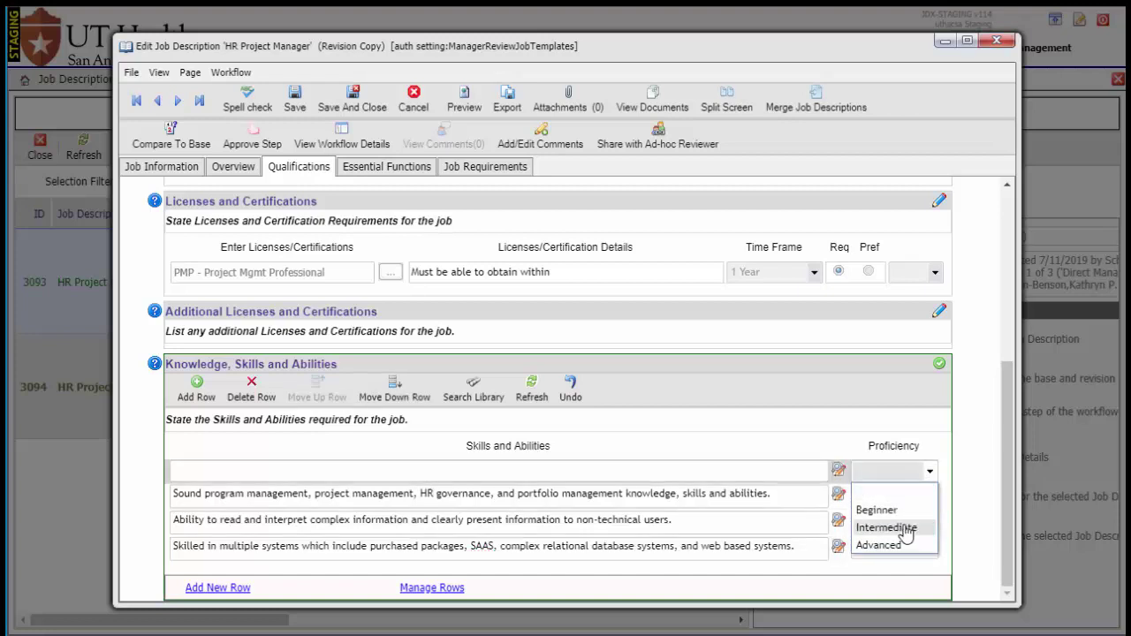
left_click(906, 534)
left_click(929, 494)
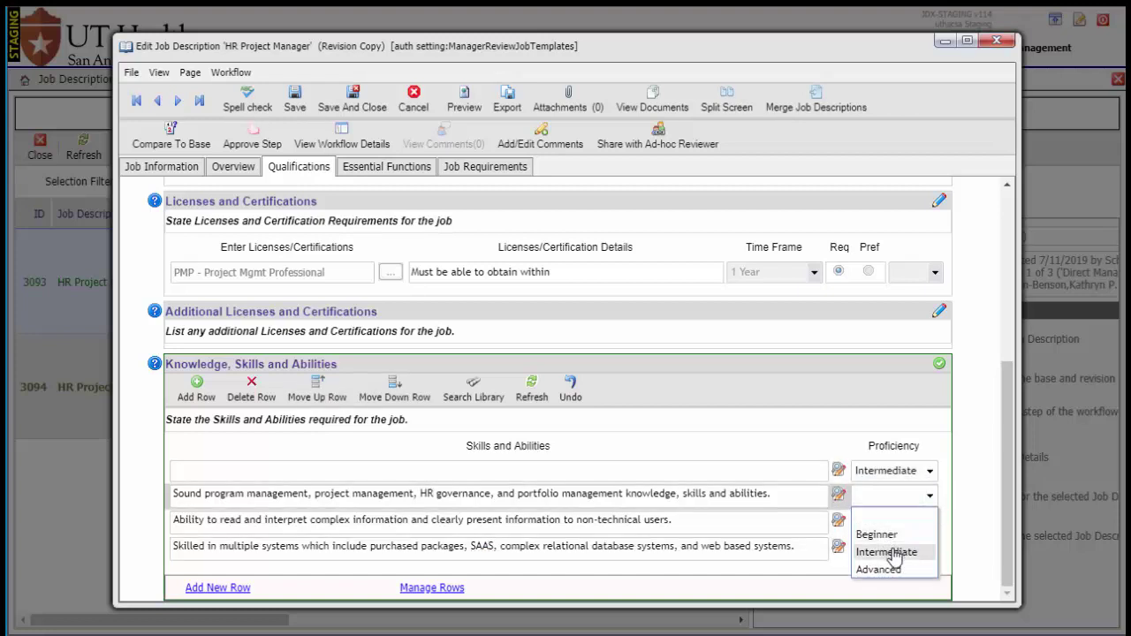
left_click(886, 551)
left_click(929, 521)
left_click(888, 578)
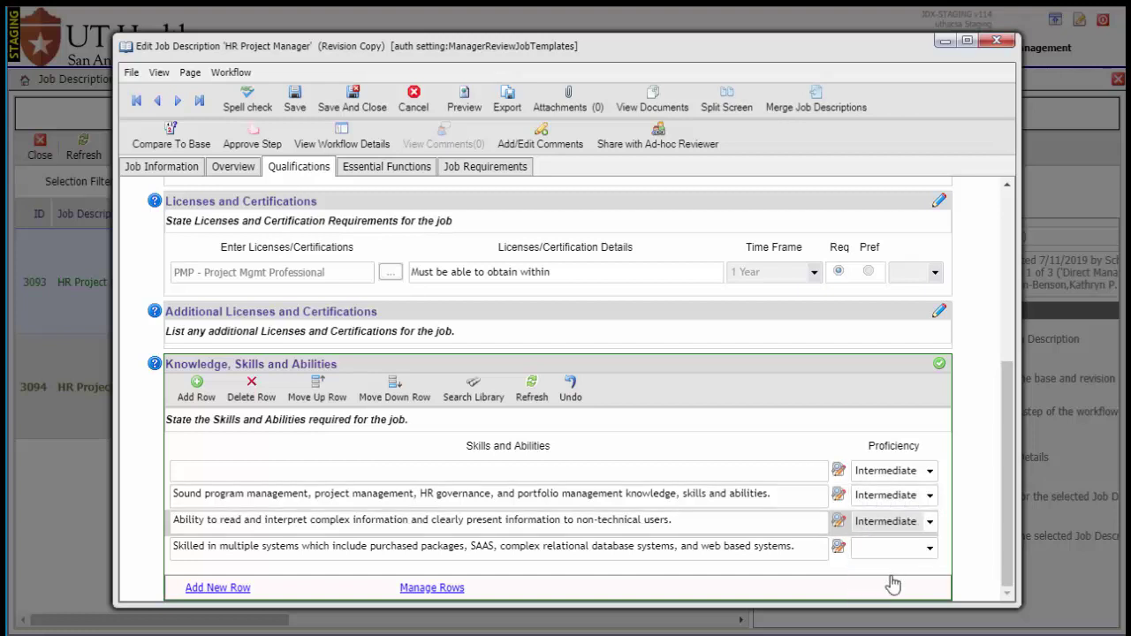
left_click(929, 547)
left_click(894, 598)
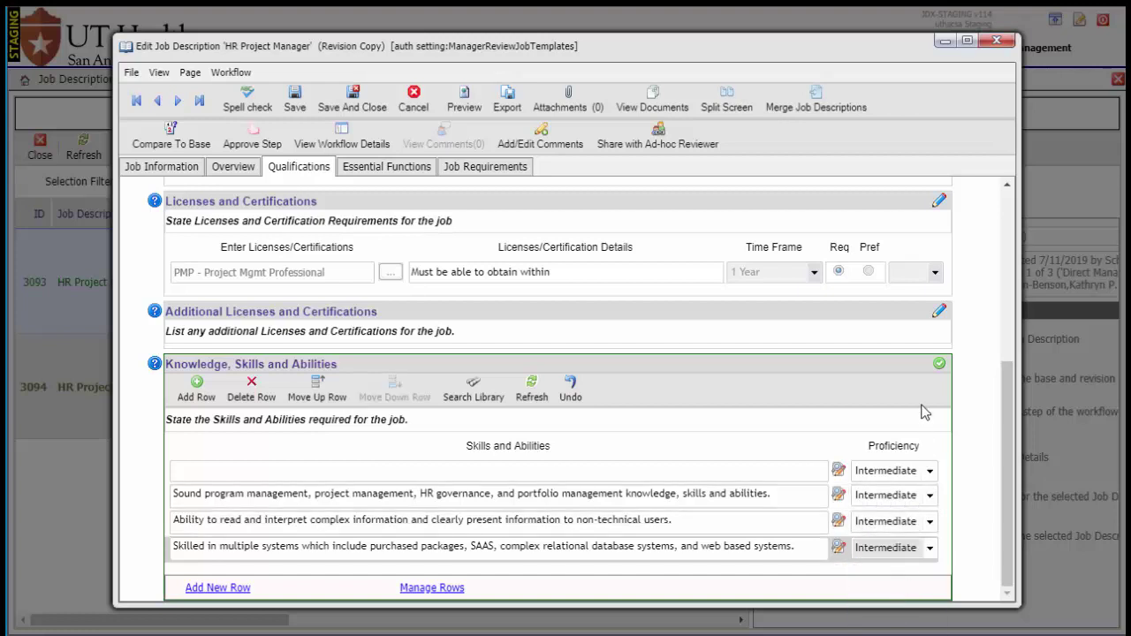
left_click(939, 364)
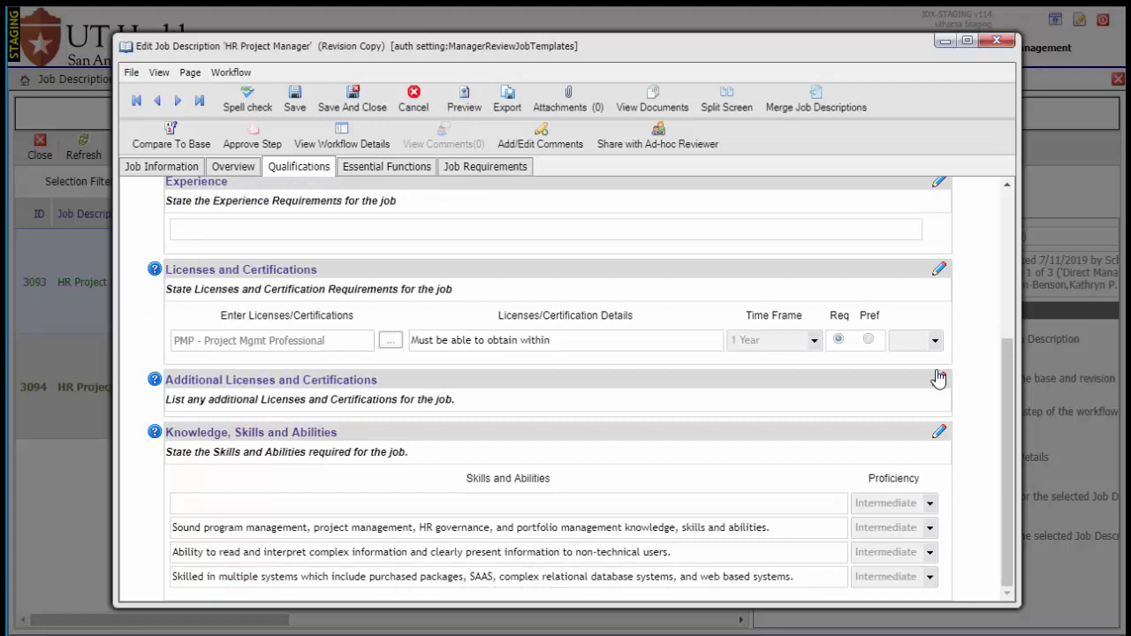
Add a Job Duties row under Essential Functions with text beginning "Ability to".
left_click(386, 166)
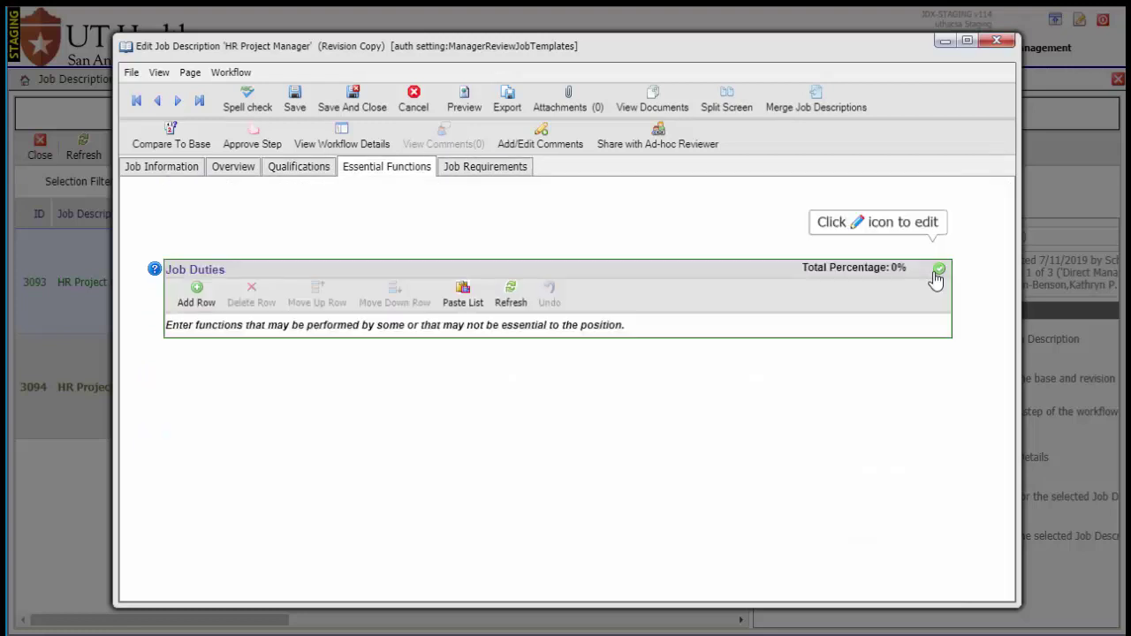
left_click(204, 297)
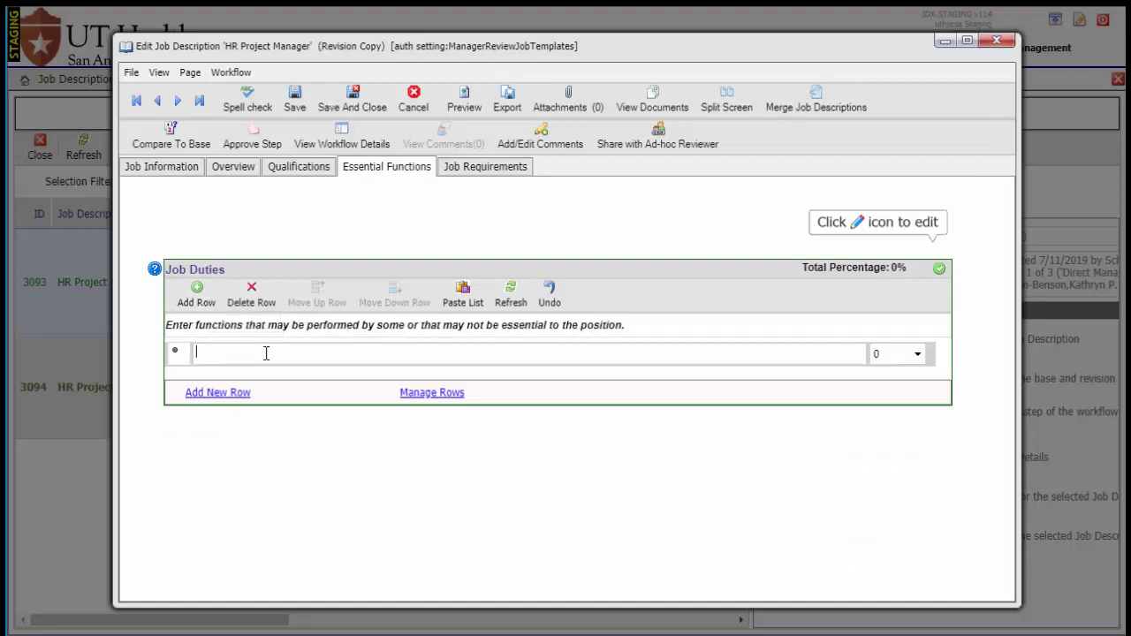
type("Ability to")
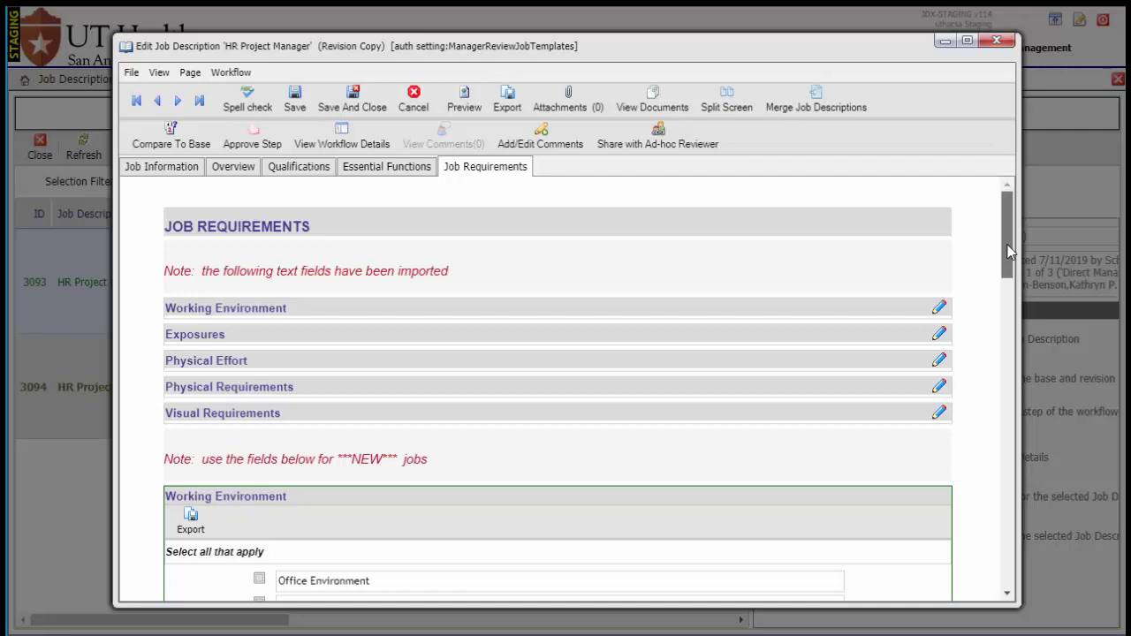
In the new-job Job Requirements fields, select Office Environment as the working environment and Not Applicable for exposure.
left_click_drag(1007, 252, 1027, 307)
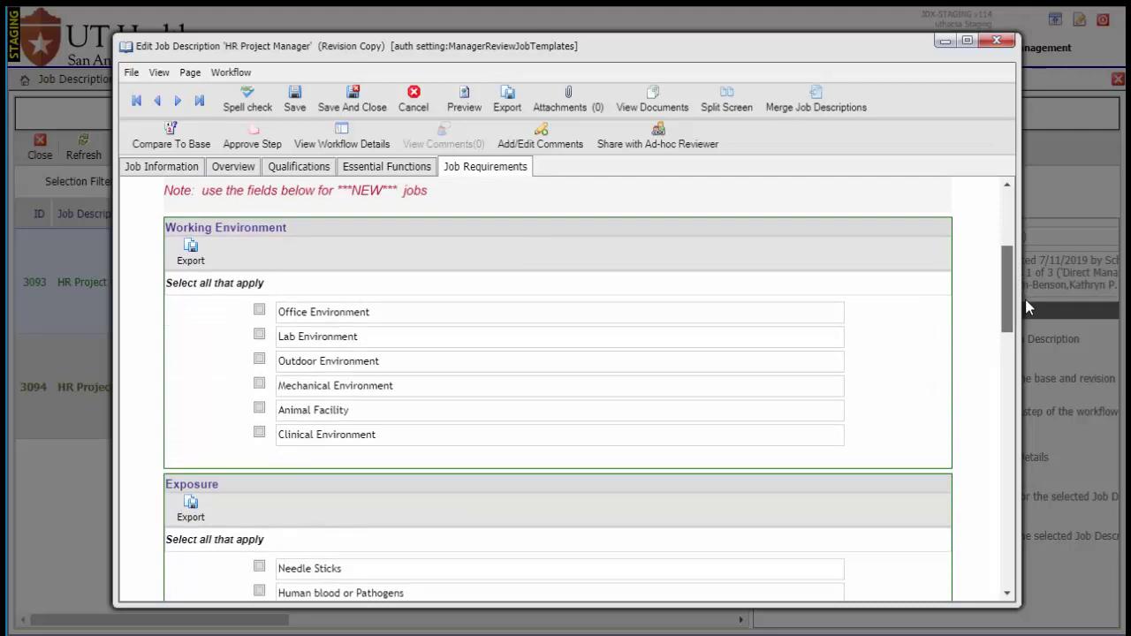
left_click_drag(1025, 301, 1029, 312)
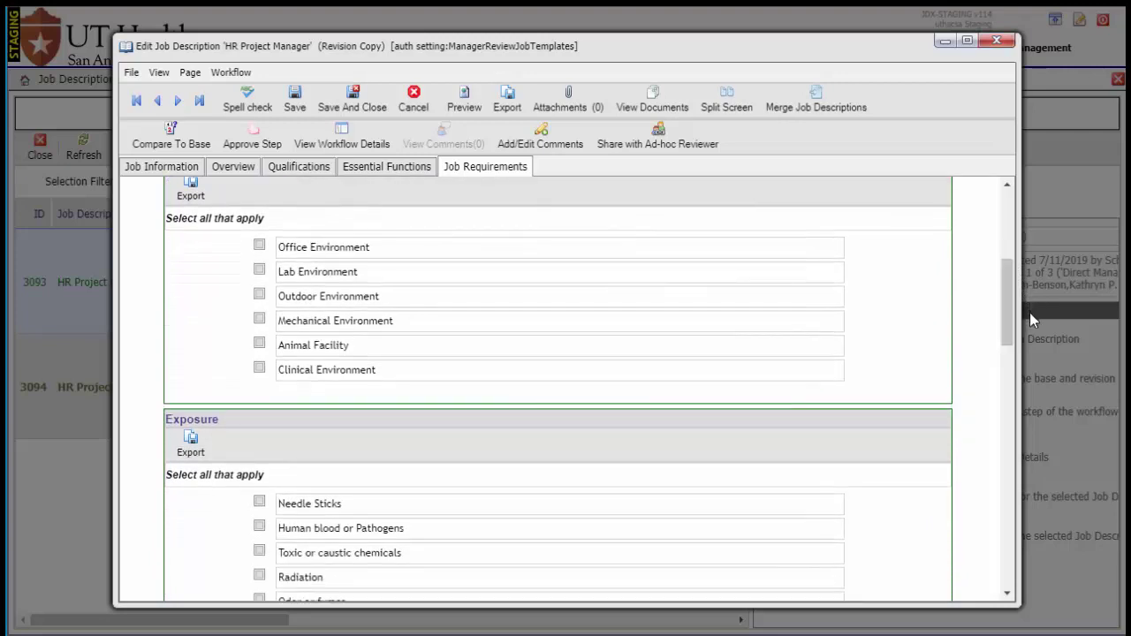
left_click(260, 247)
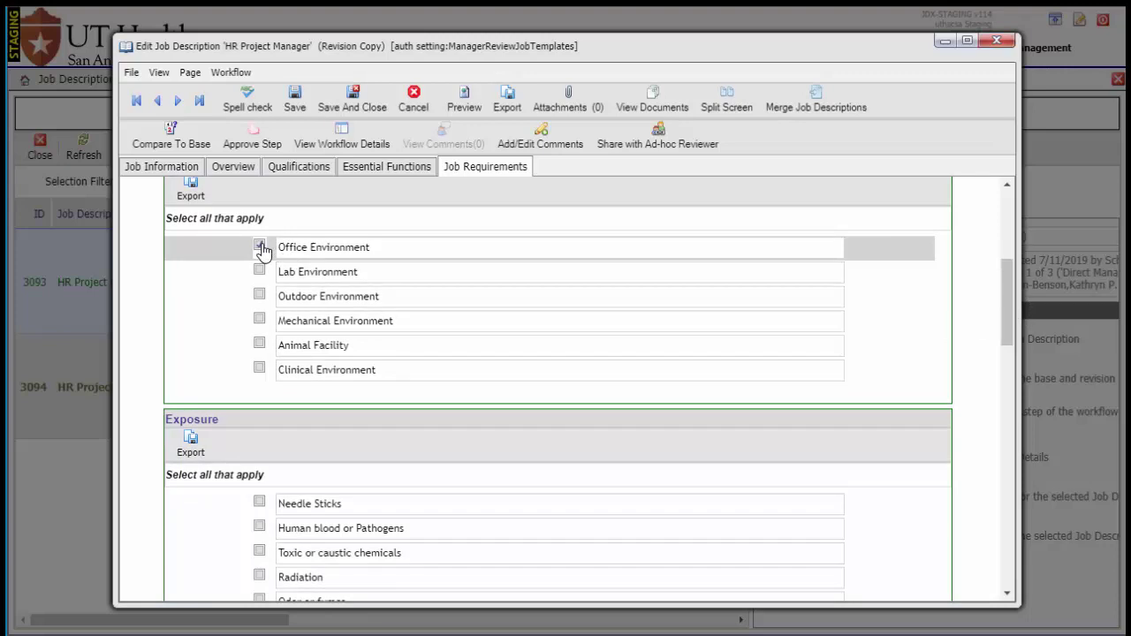
left_click_drag(1007, 267, 1017, 357)
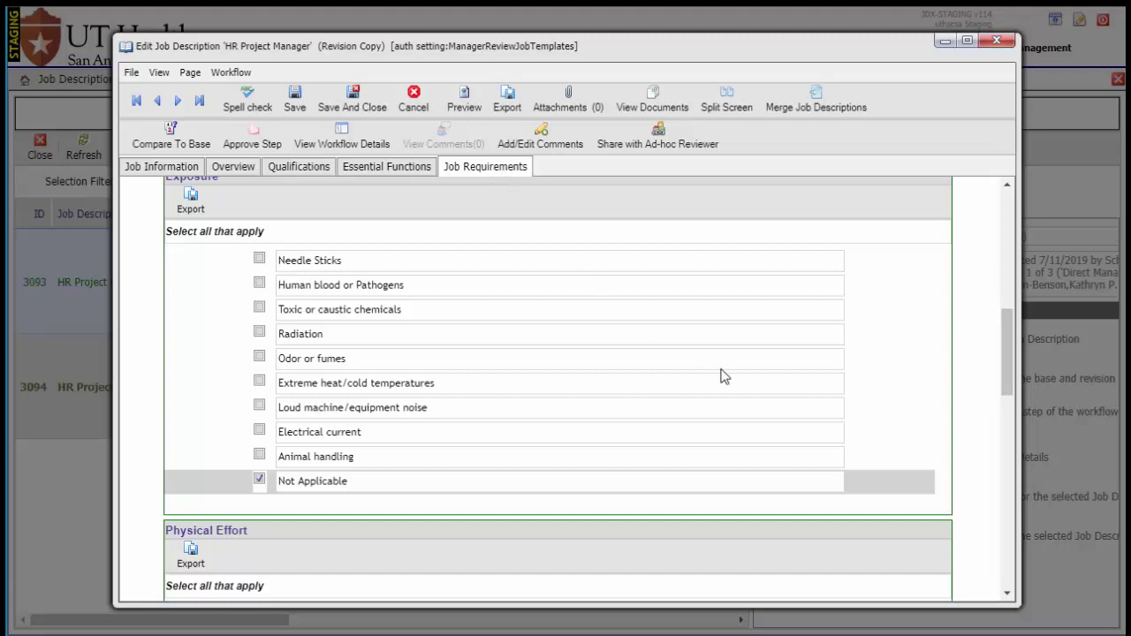
Run a spell check on the job description and close it.
left_click_drag(1007, 365, 1002, 226)
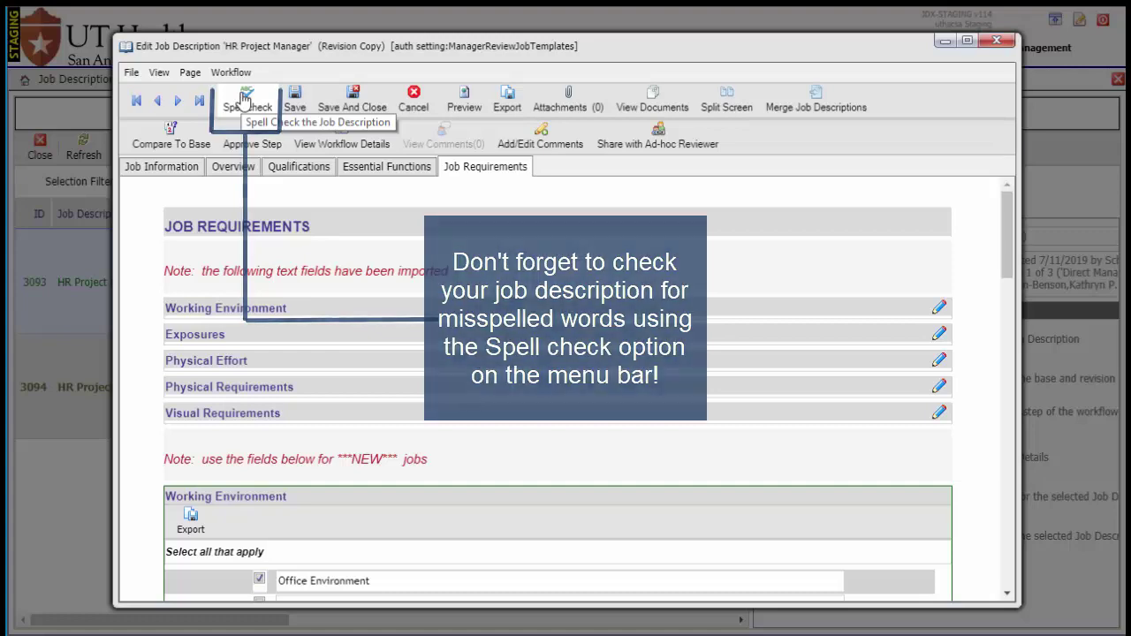
left_click(245, 98)
left_click(557, 313)
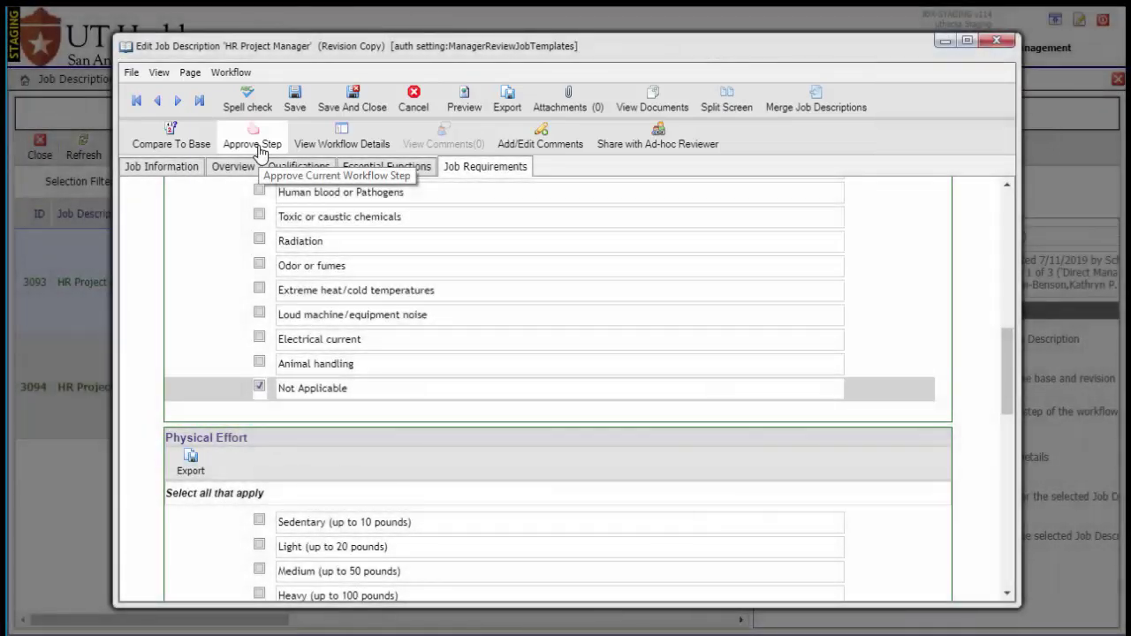
Review the Job Information, Overview and Qualifications pages and approve the "Direct Manager Initiates" workflow step.
left_click(185, 180)
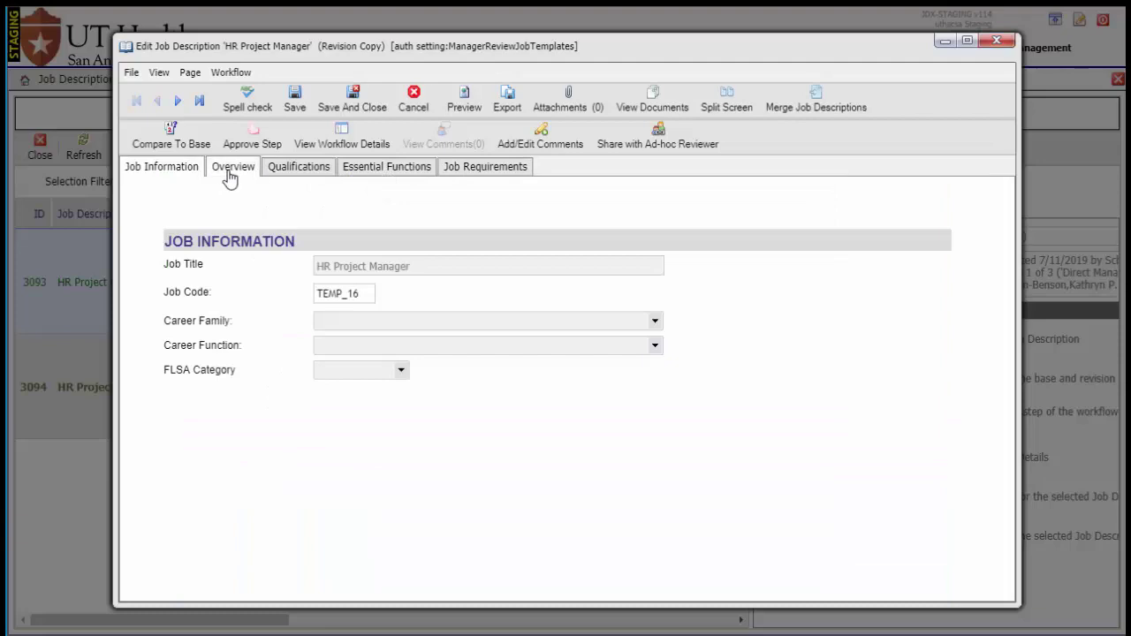
left_click(220, 176)
left_click(295, 174)
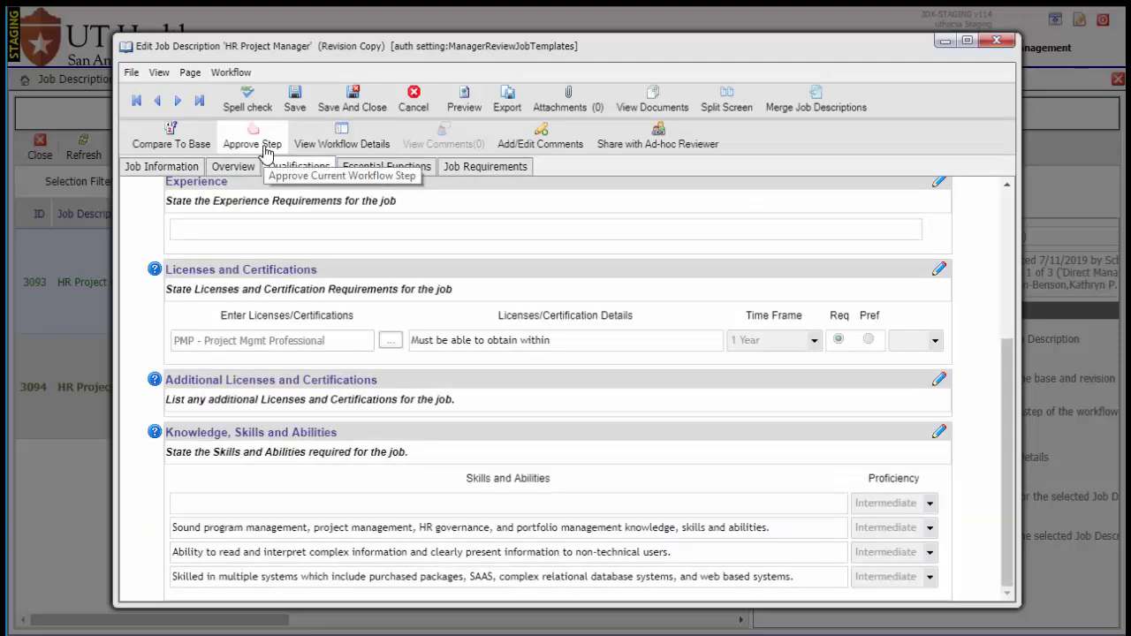
left_click(266, 154)
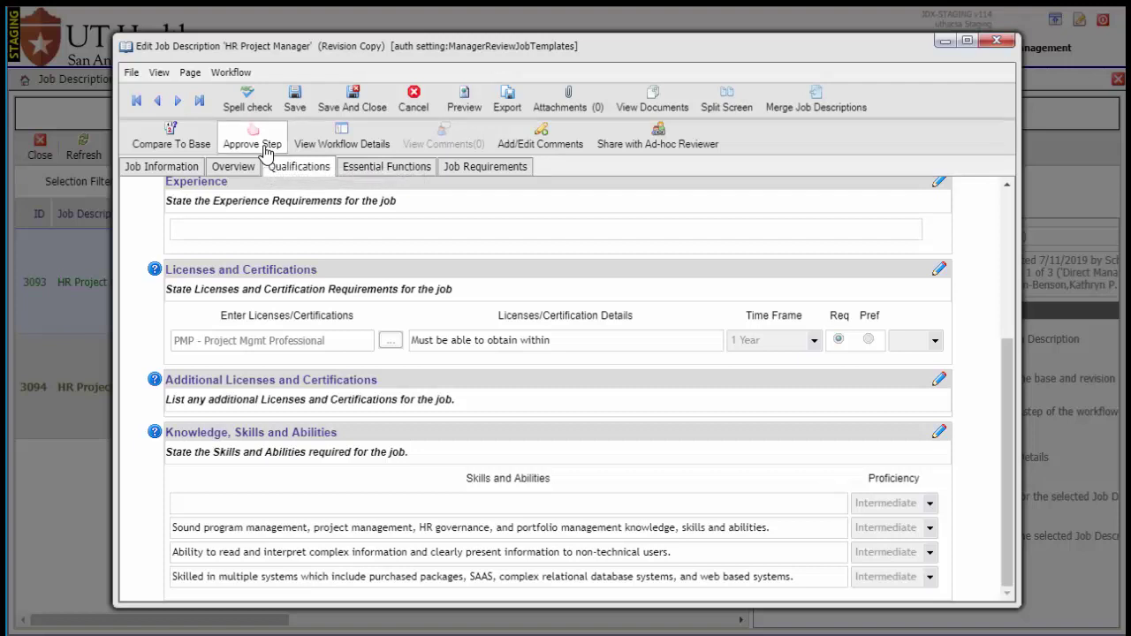
left_click(266, 153)
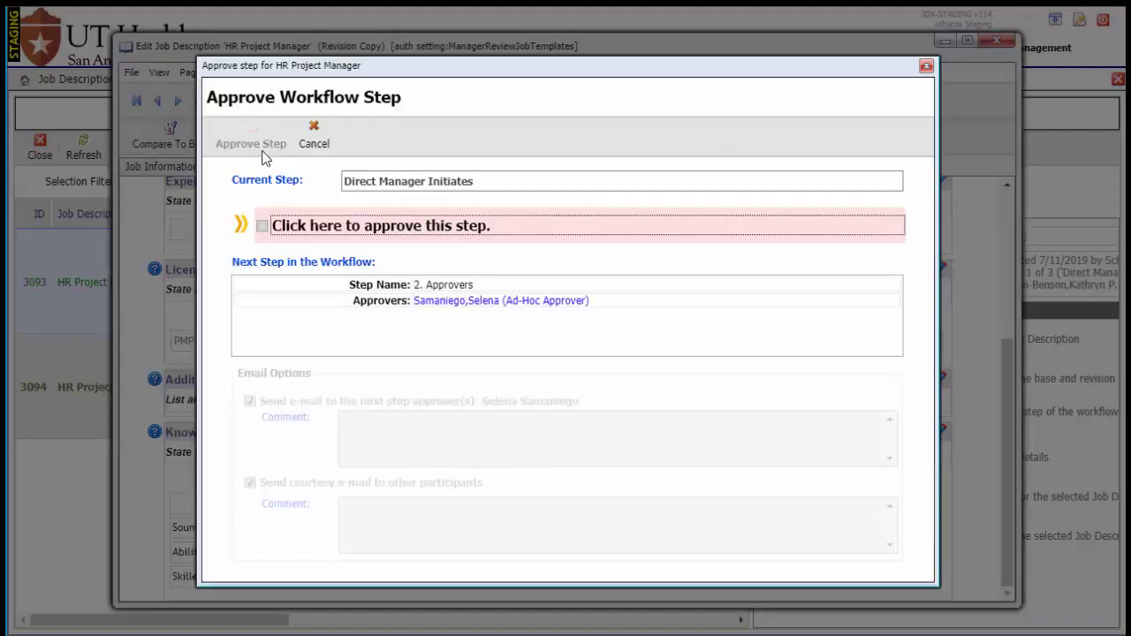
left_click(262, 231)
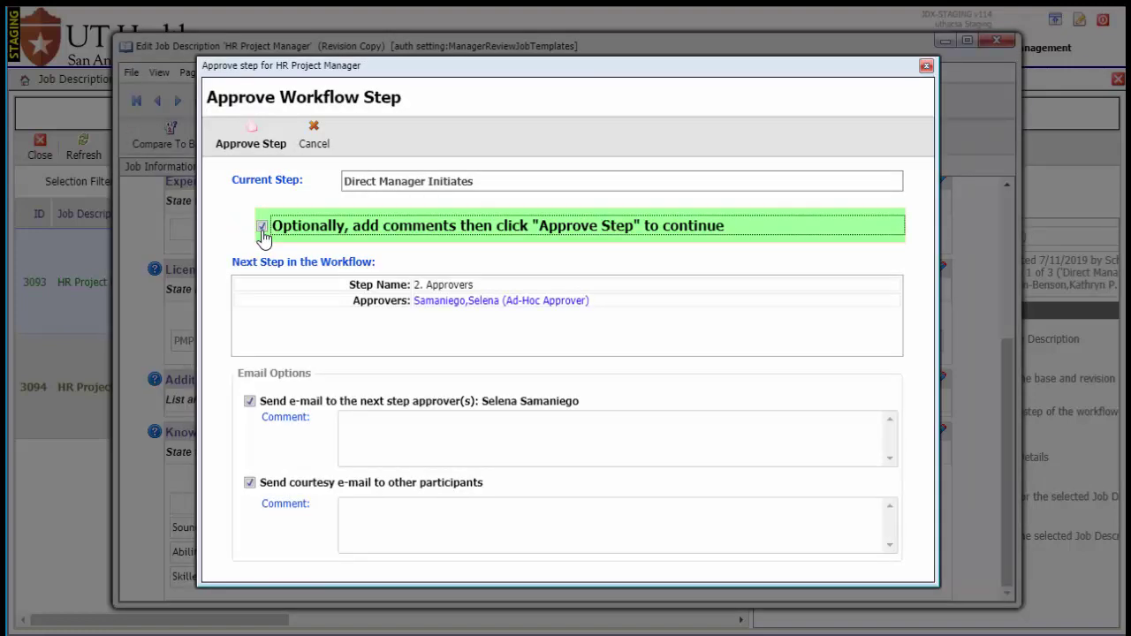
left_click(259, 152)
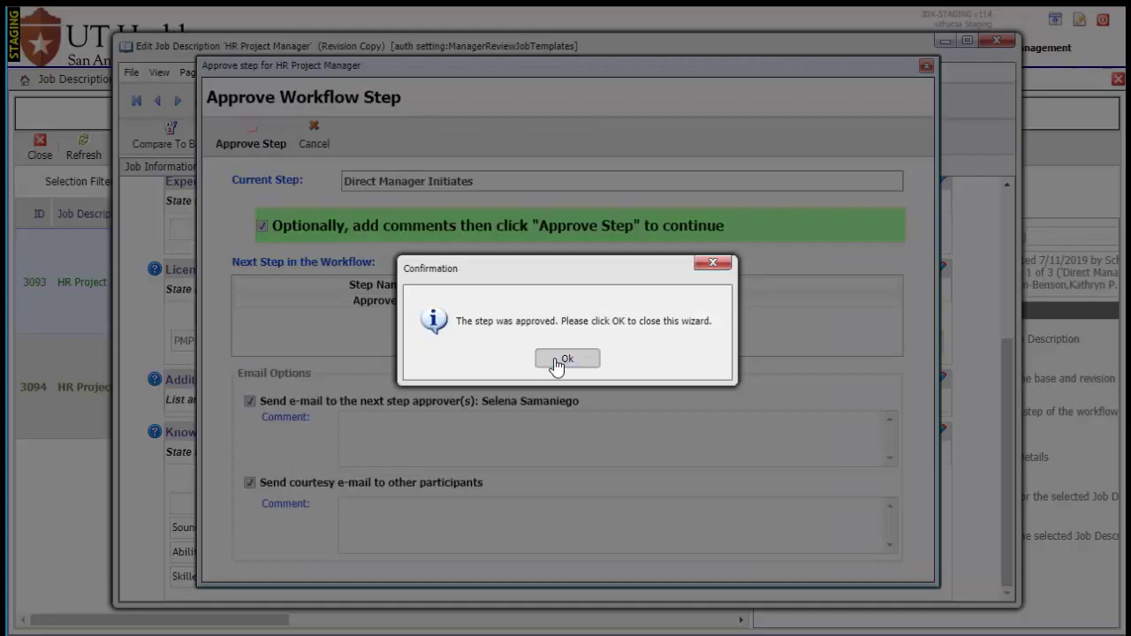
left_click(566, 358)
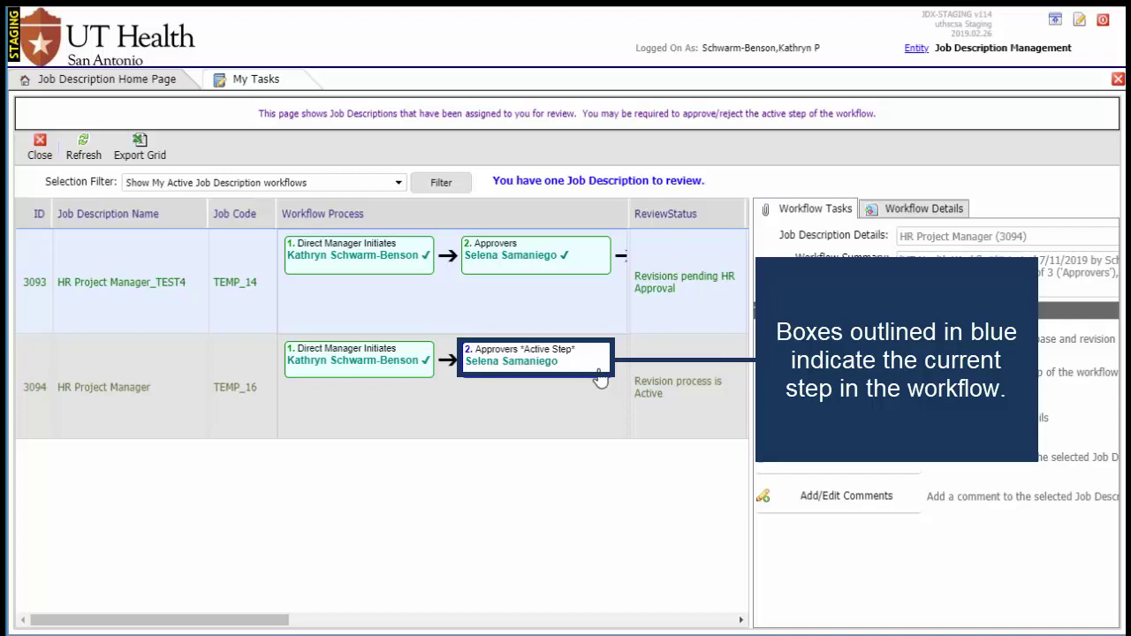
Open the workflow details form for the HR Project Manager job description, check its active step, and close the form.
mouse_move(247, 621)
left_mouse_down()
mouse_move(618, 628)
mouse_move(235, 610)
left_mouse_up()
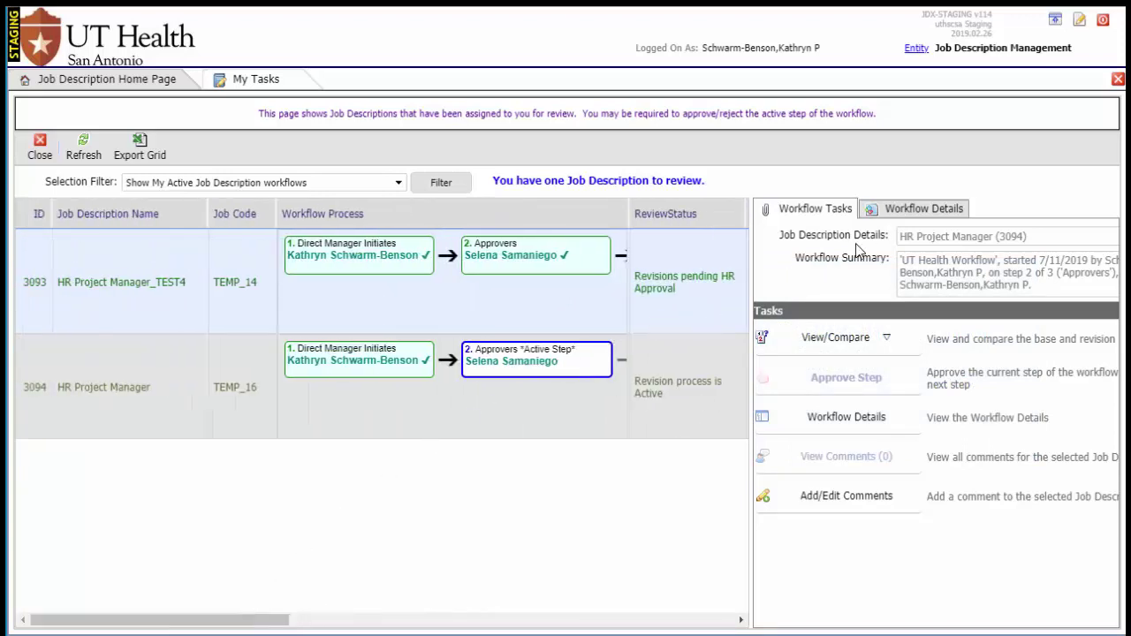
left_click(856, 431)
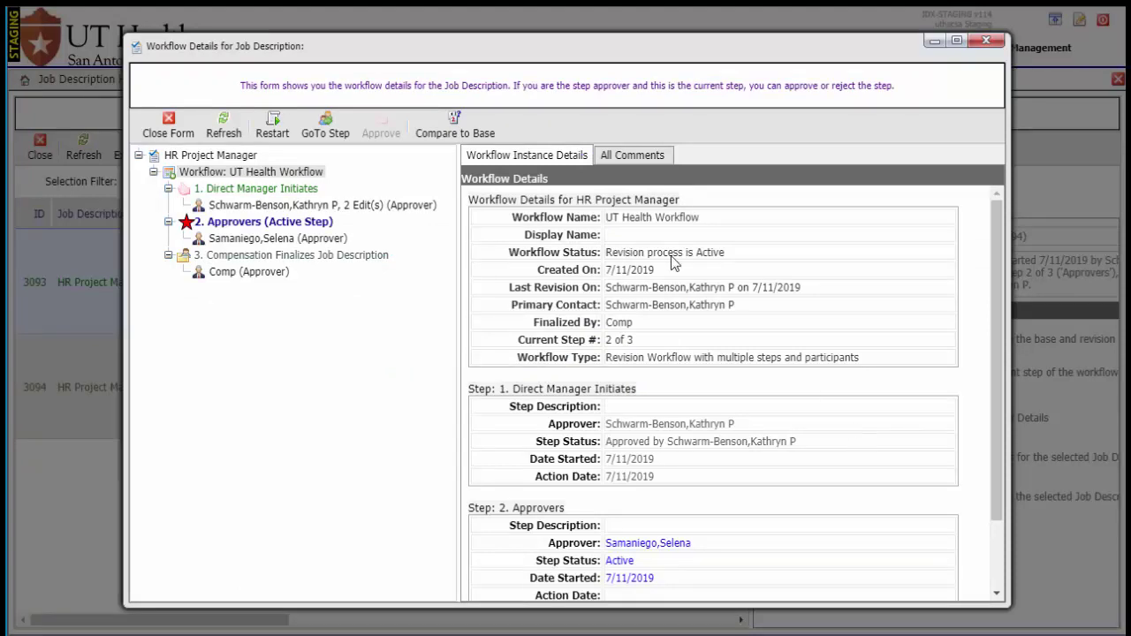
left_click(187, 137)
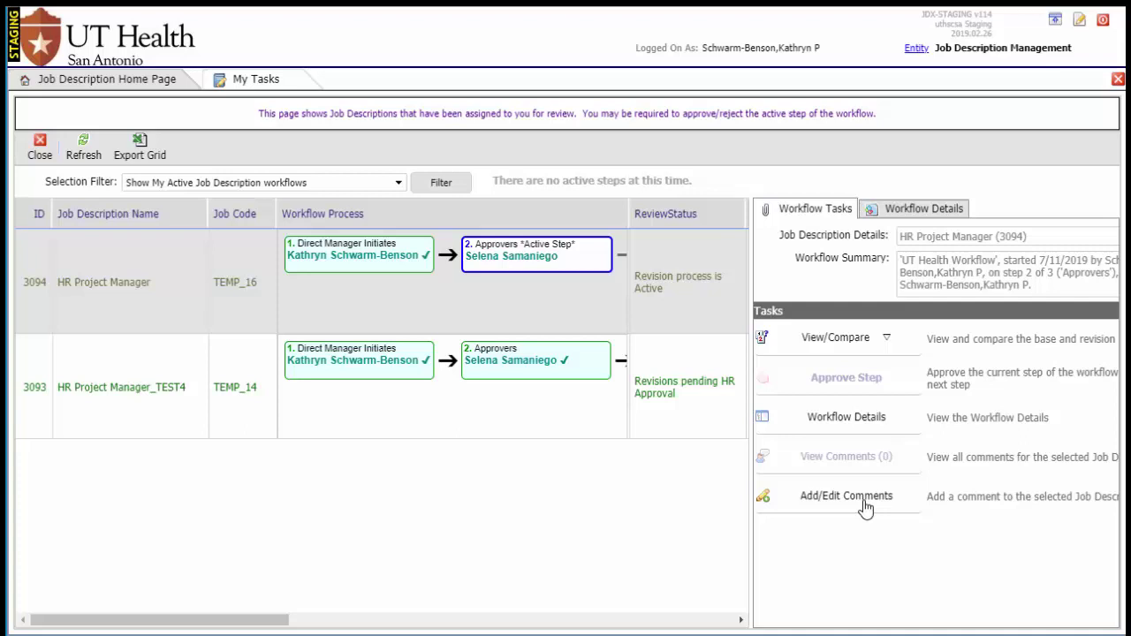
Review the HR Project Manager workflow summary beside the task list, then inspect the full details form with its restart option and close it.
left_click(897, 216)
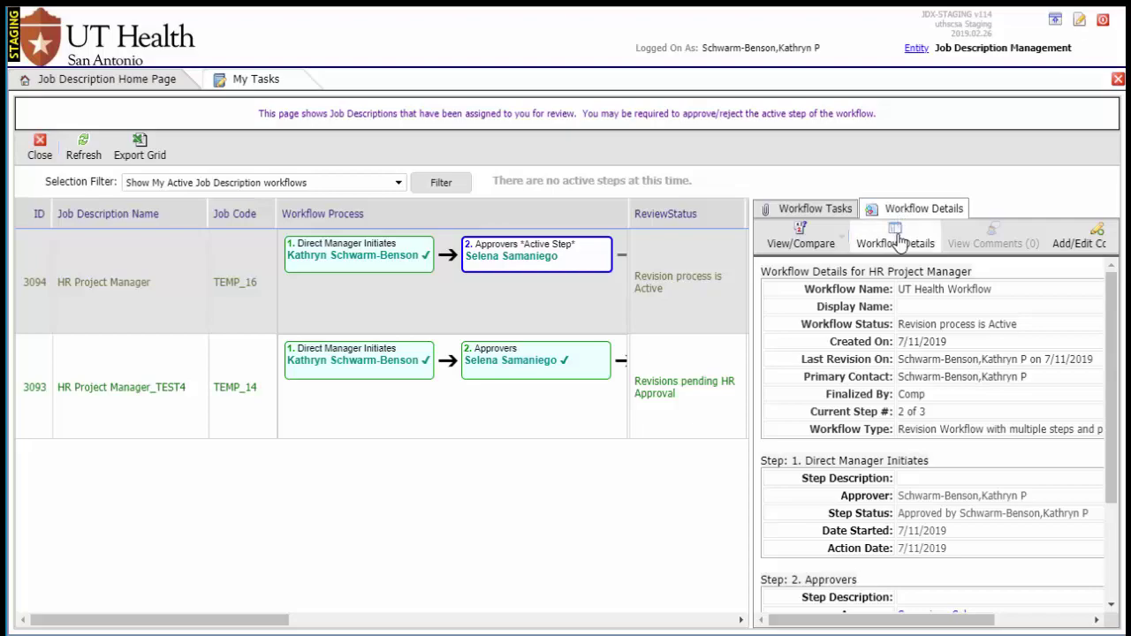
left_click(898, 242)
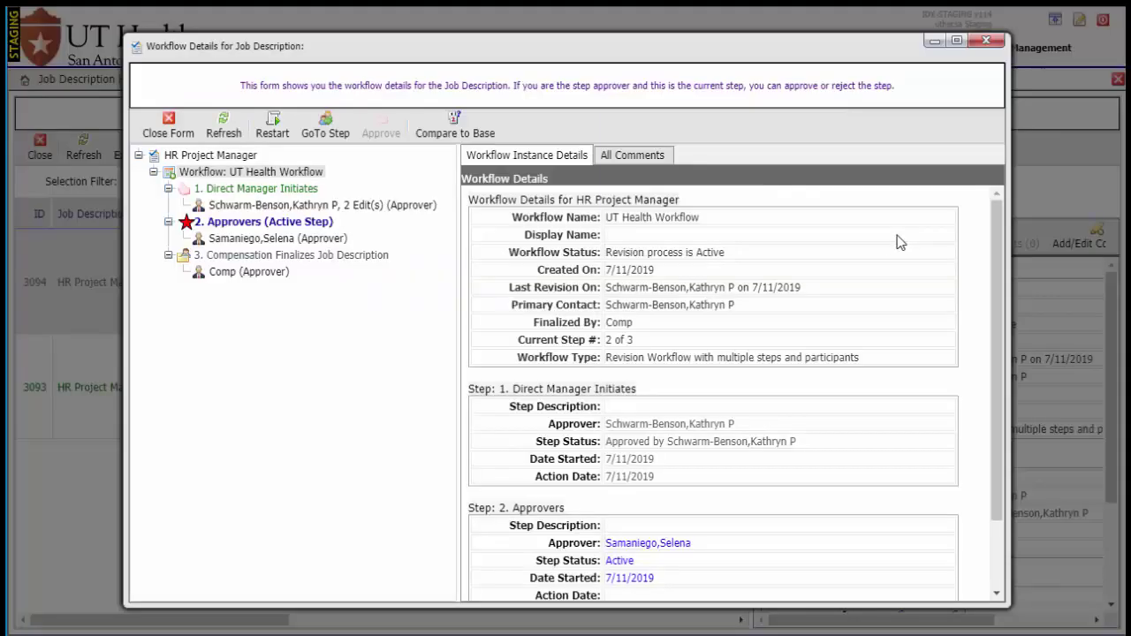
left_click(274, 129)
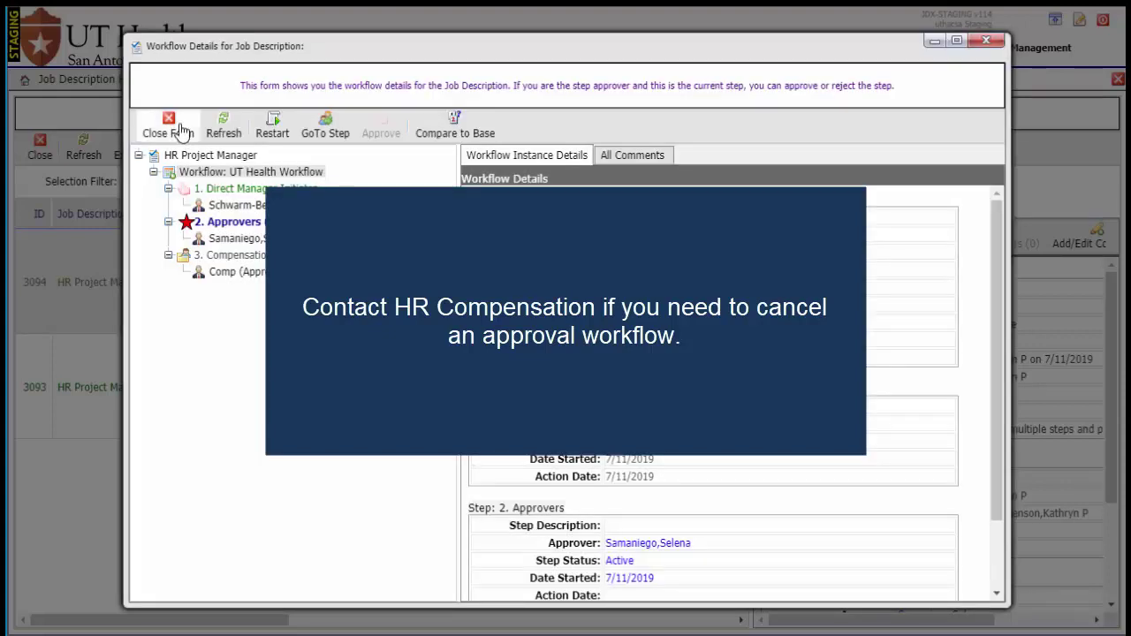
left_click(181, 131)
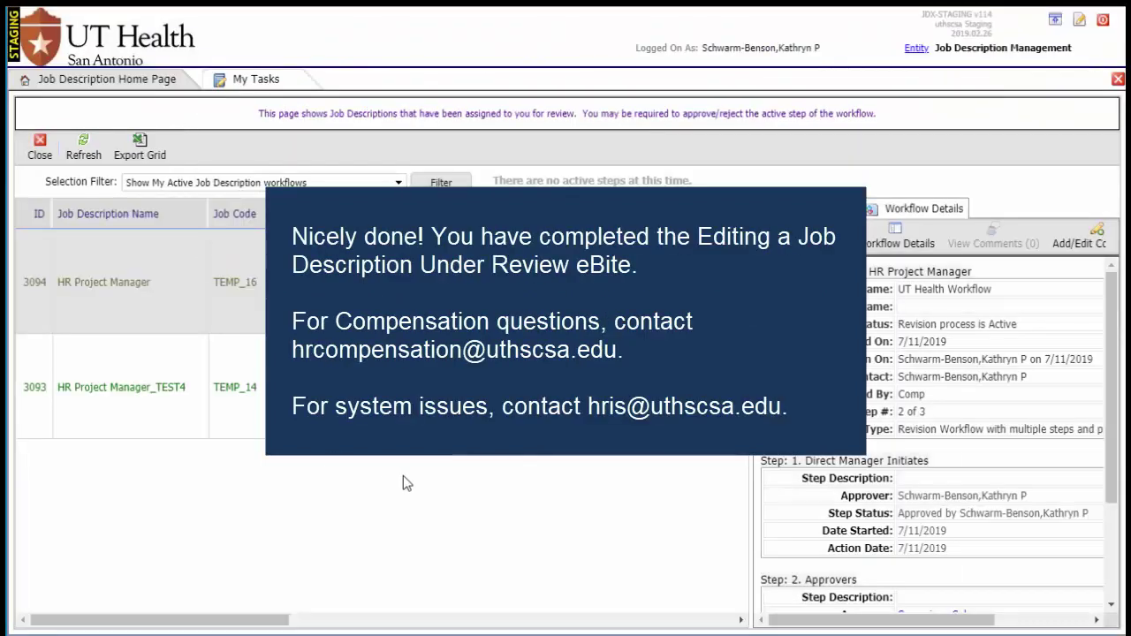